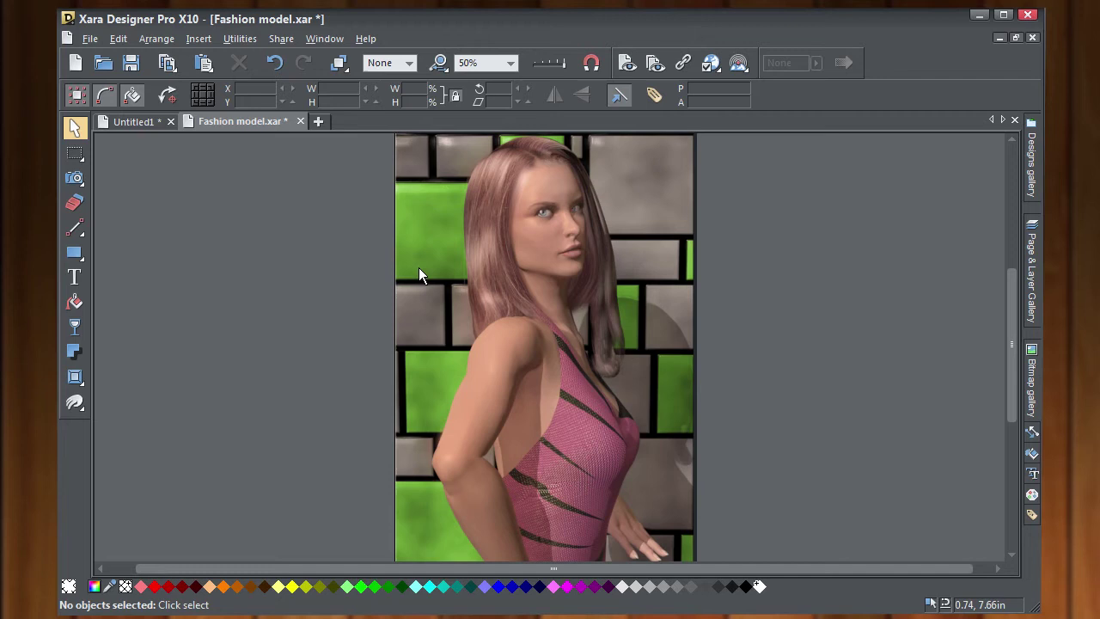
- Choose the Photo tool's Enhance colours mode, show tolerance settings, and select the fashion model photo
left_click(108, 177)
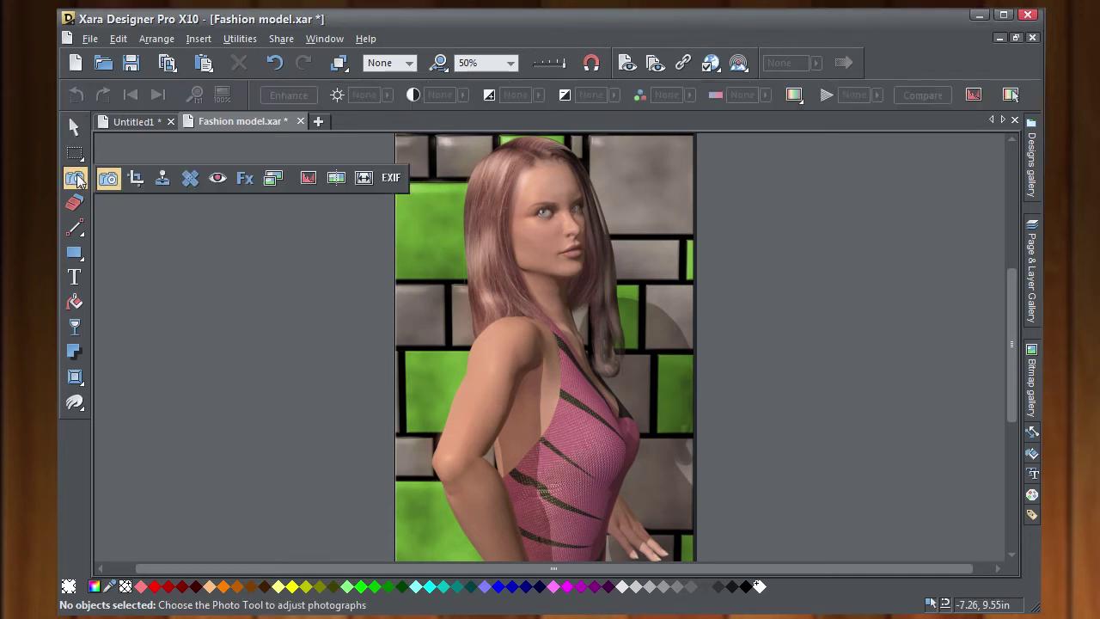
left_click(1010, 95)
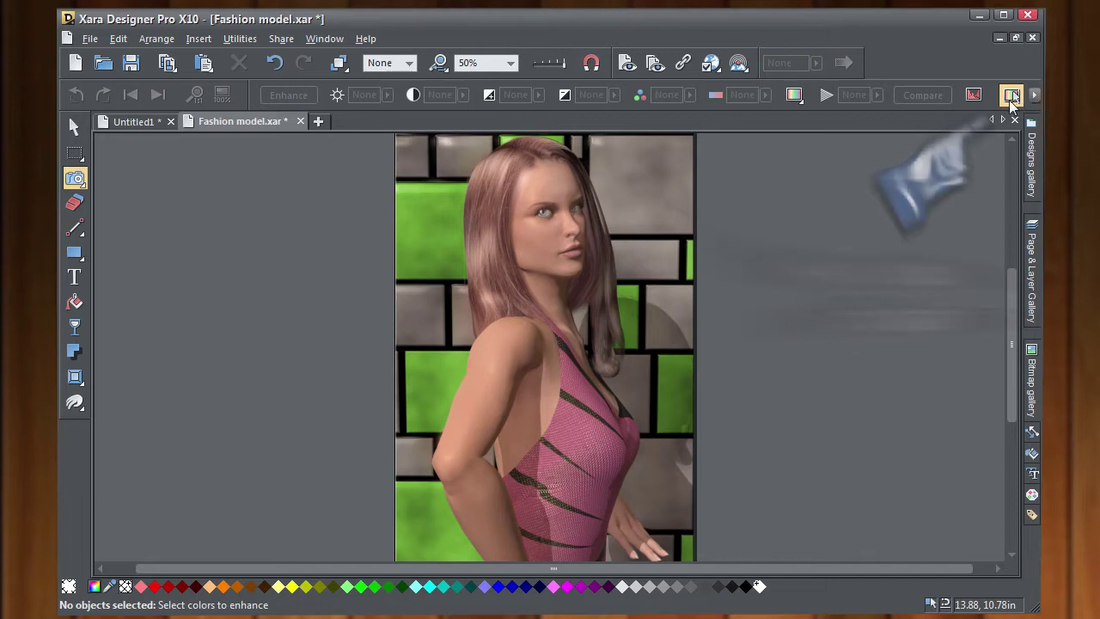
left_click(1034, 96)
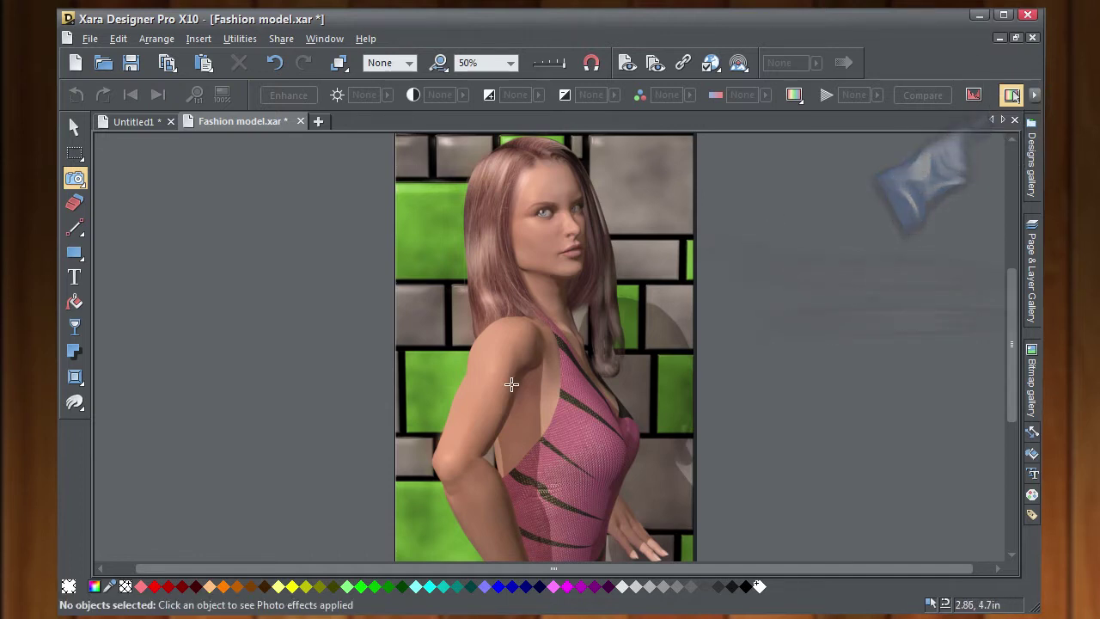
left_click(435, 235)
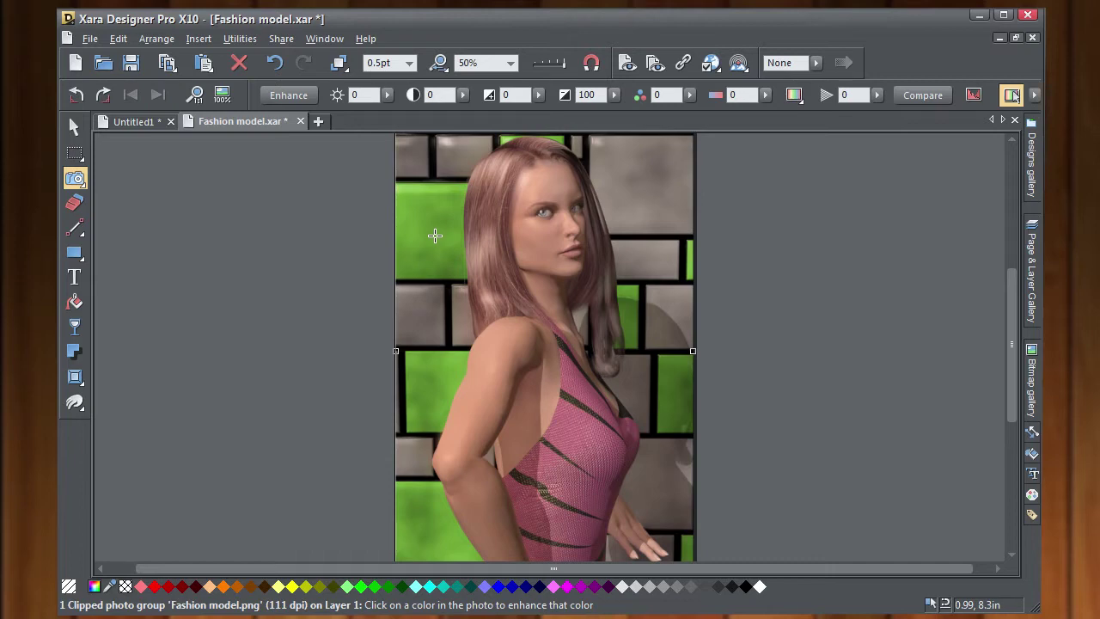
- Place colour-select markers on six green bricks, enlarging the upper-left and lower-left marker areas
left_click(437, 381)
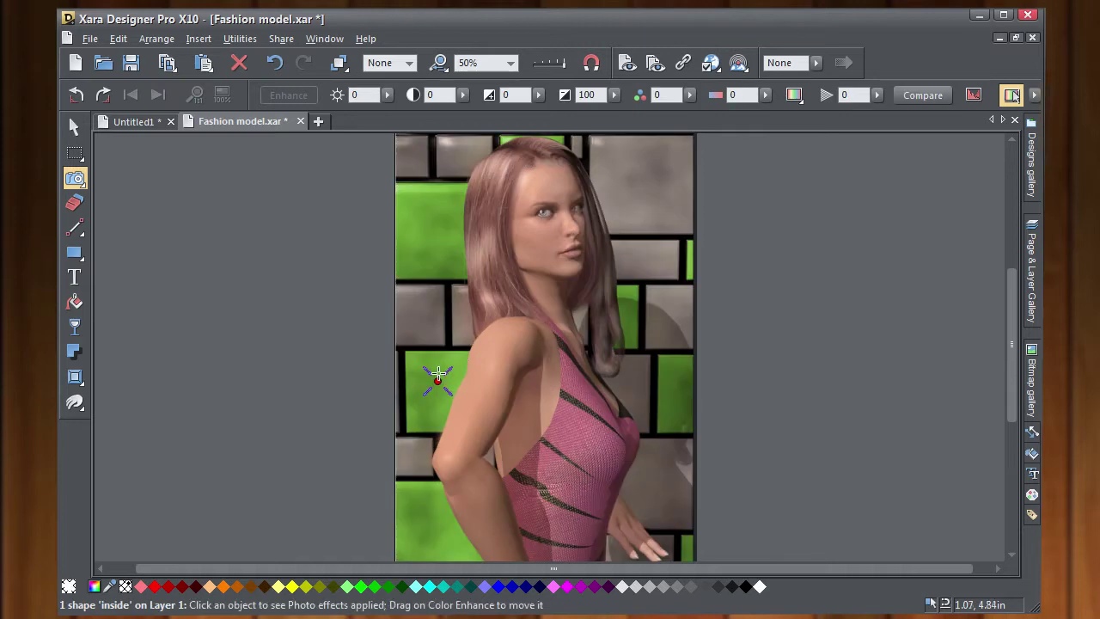
left_click(434, 230)
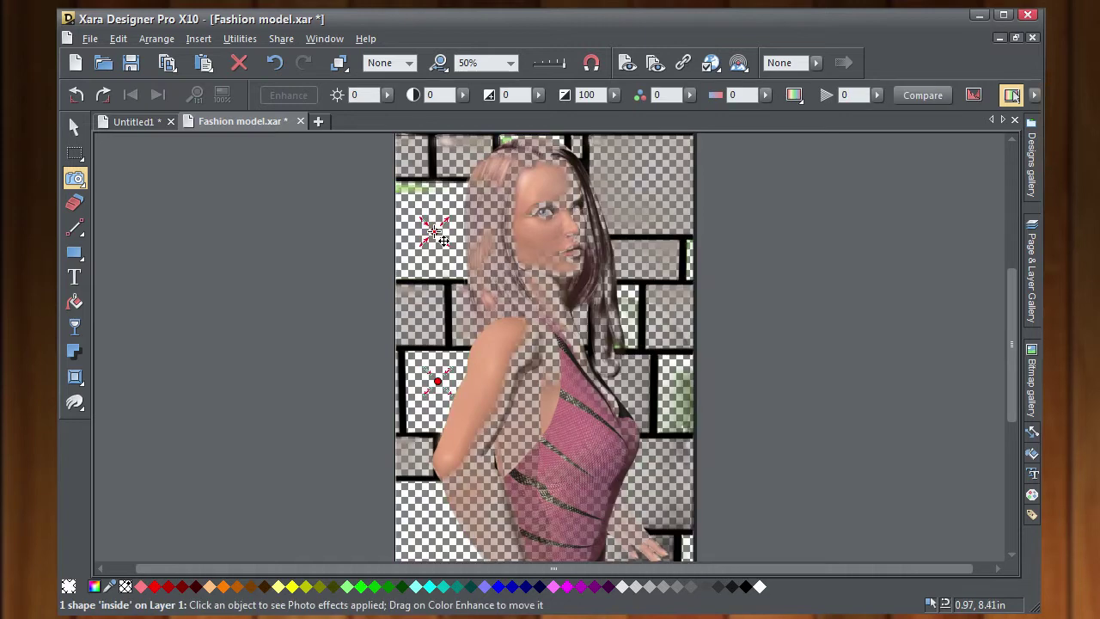
left_click_drag(454, 208, 488, 172)
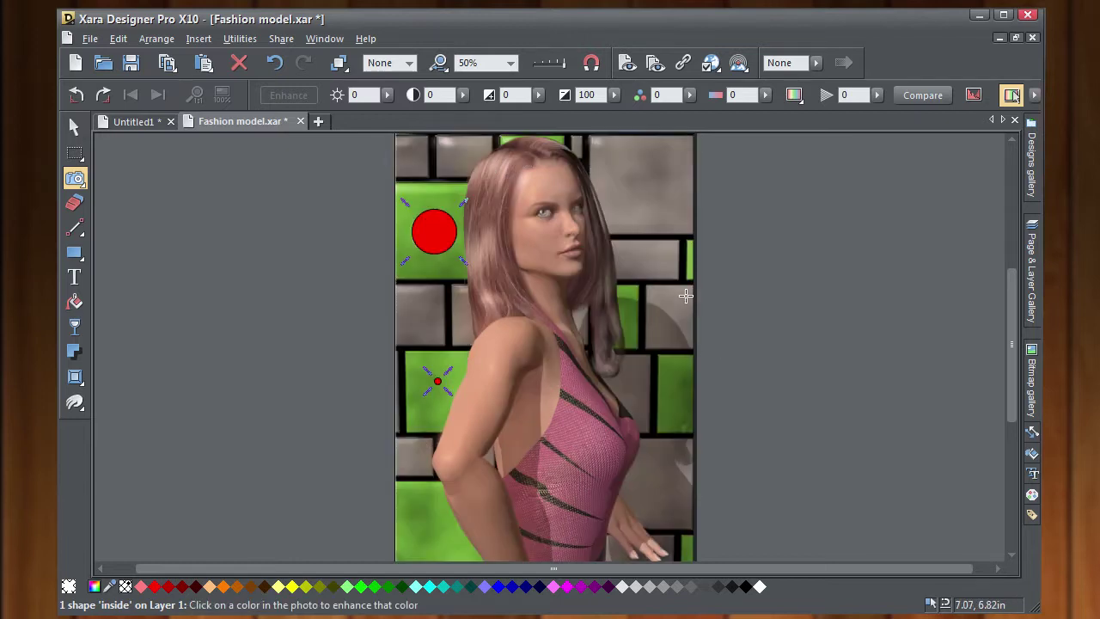
left_click(689, 269)
left_click(628, 309)
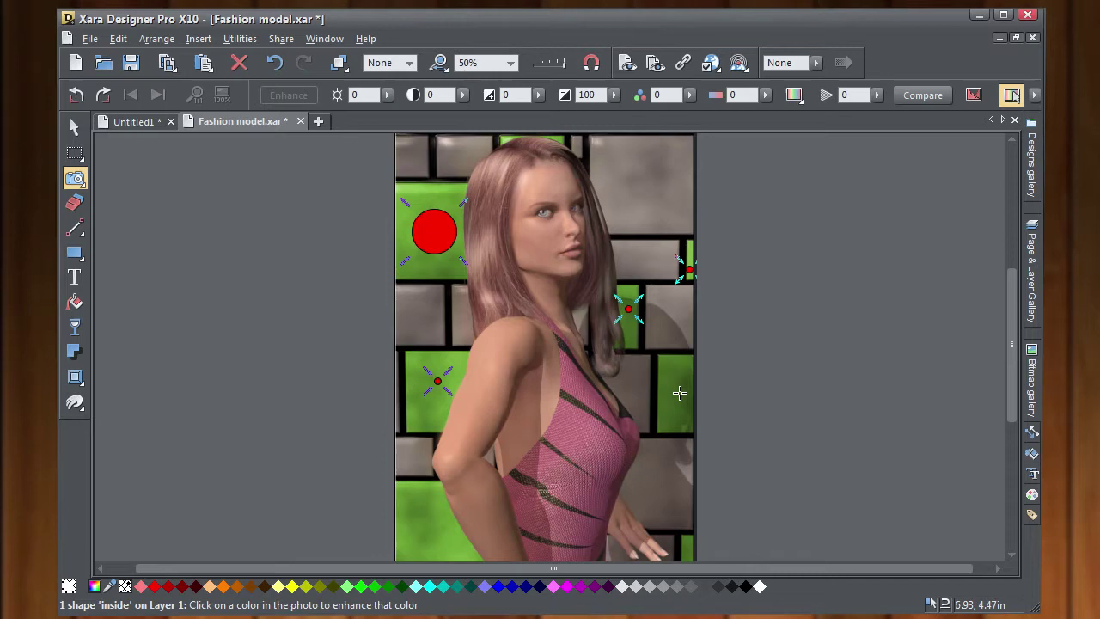
left_click(679, 392)
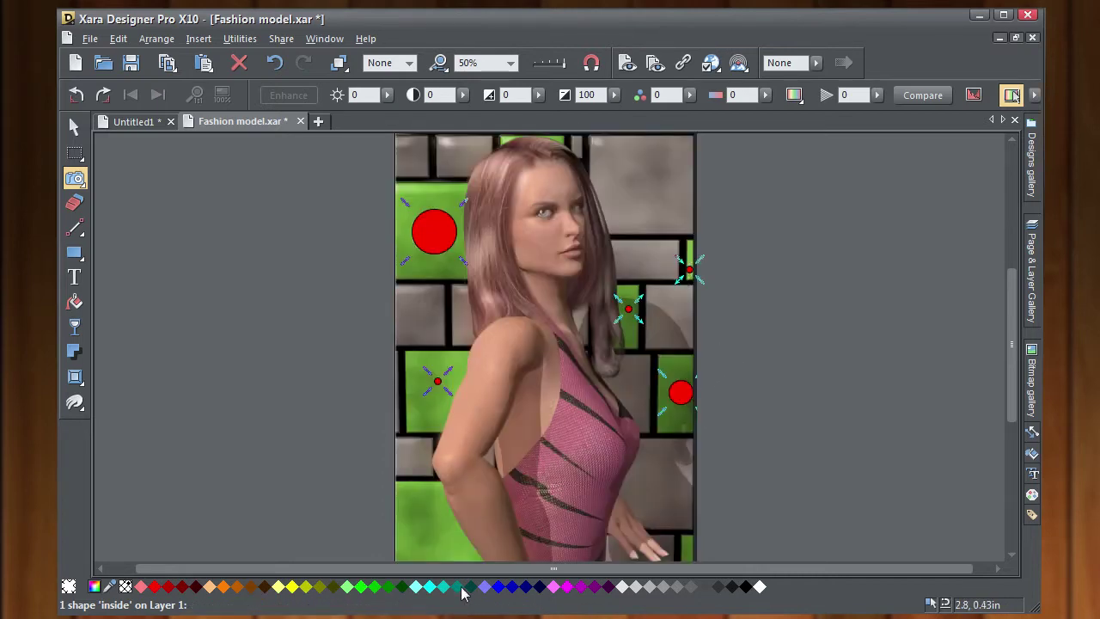
left_click(430, 526)
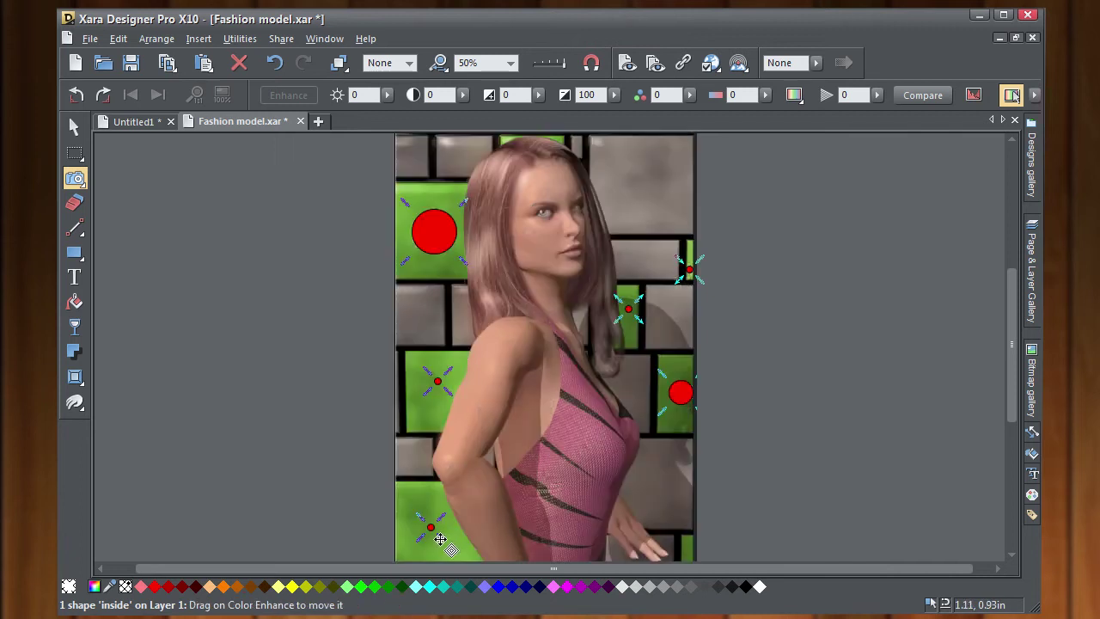
mouse_move(441, 537)
left_mouse_down()
mouse_move(471, 571)
mouse_move(481, 514)
left_mouse_up()
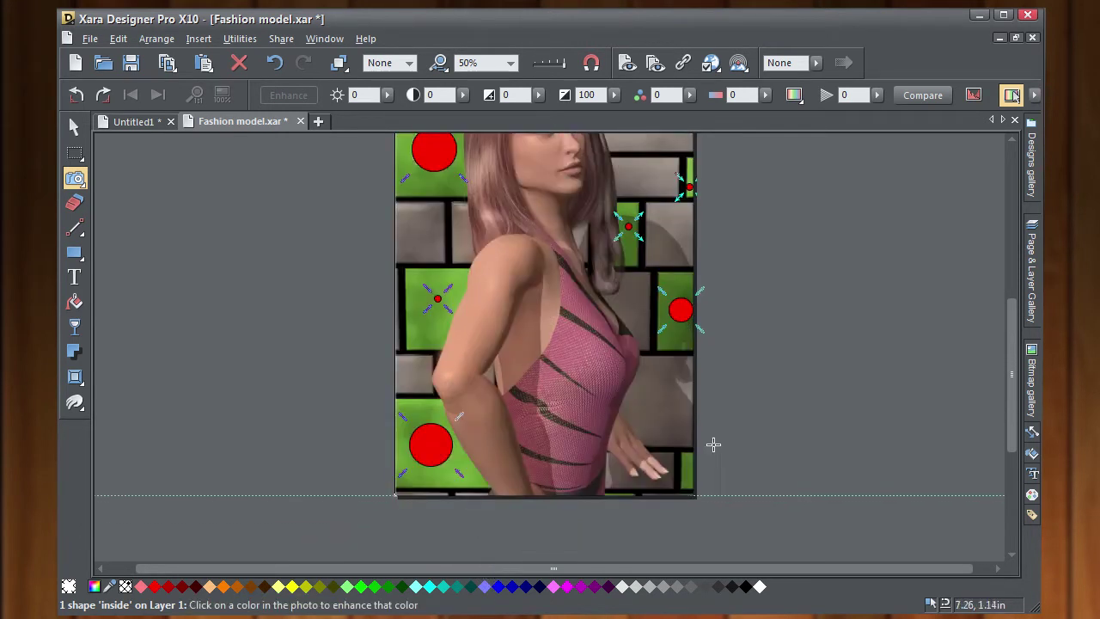
scroll(1012, 340, "up", 2)
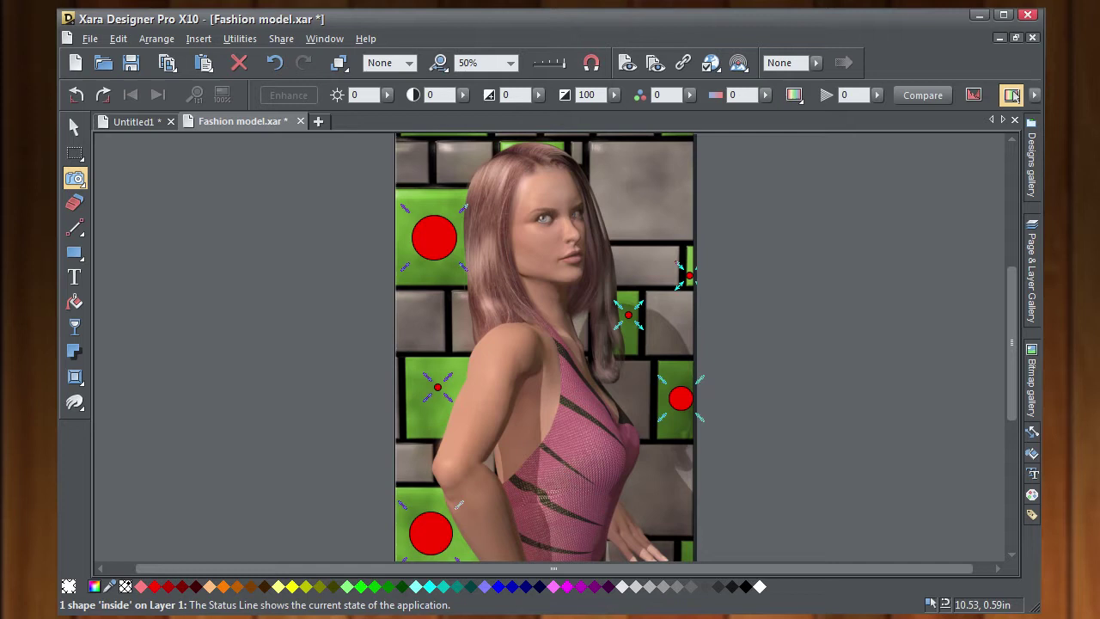
left_click(1012, 94)
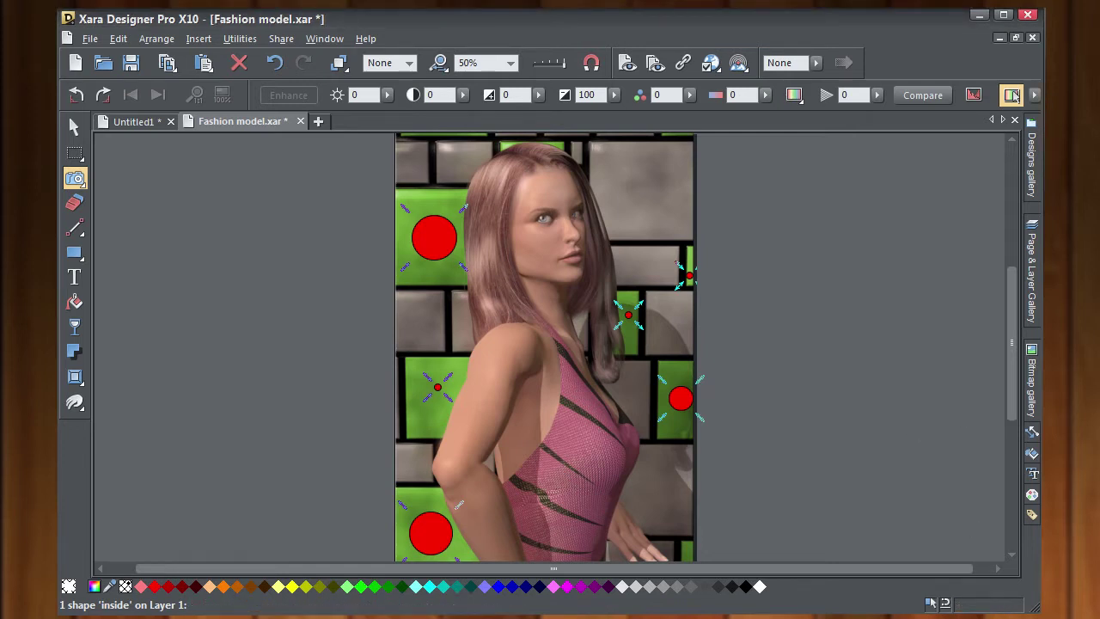
- Raise the green colour selection tolerance to 22% and lower the fade to 9.5%
left_click(1035, 96)
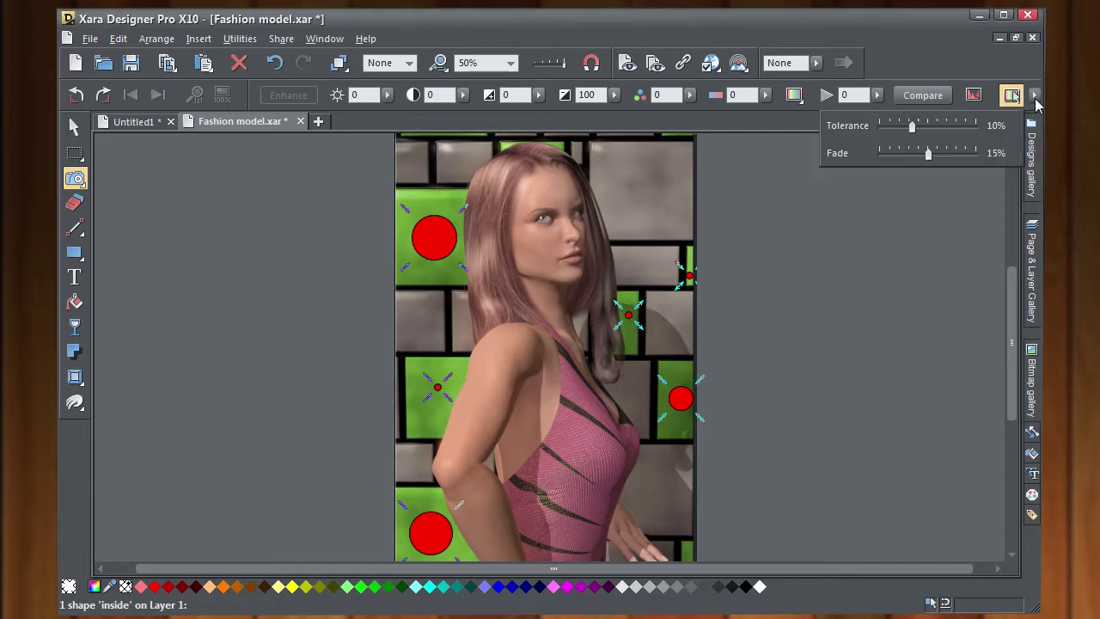
left_click_drag(912, 127, 951, 129)
mouse_move(926, 153)
left_mouse_down()
mouse_move(891, 155)
mouse_move(967, 165)
mouse_move(911, 167)
left_mouse_up()
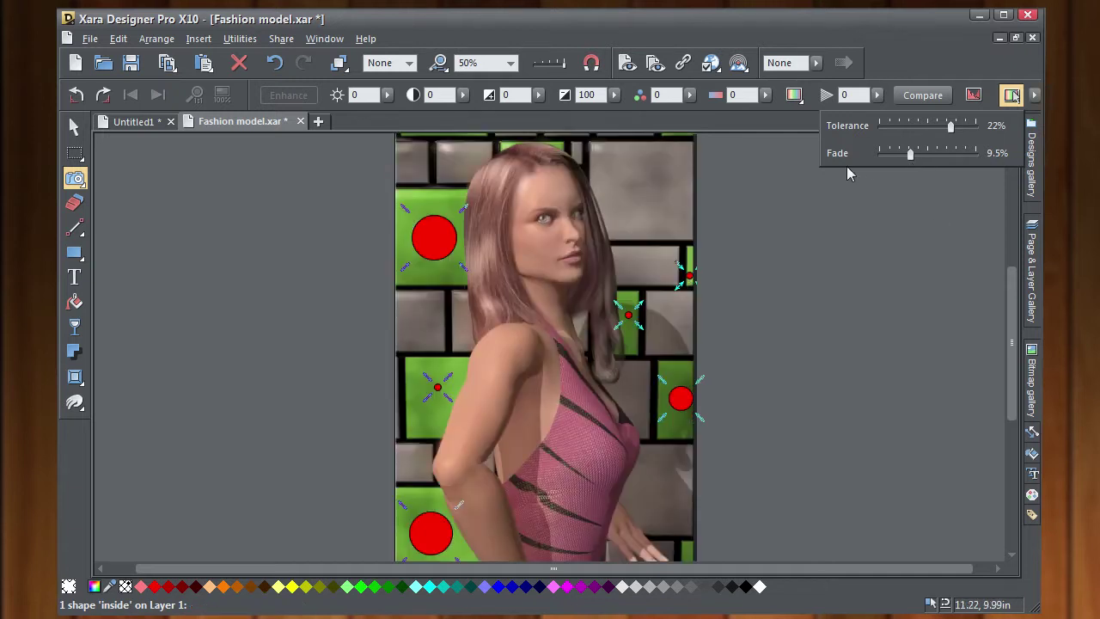
- Shift the selected bricks' hue to orange-brown with hue strength at maximum
left_click(796, 95)
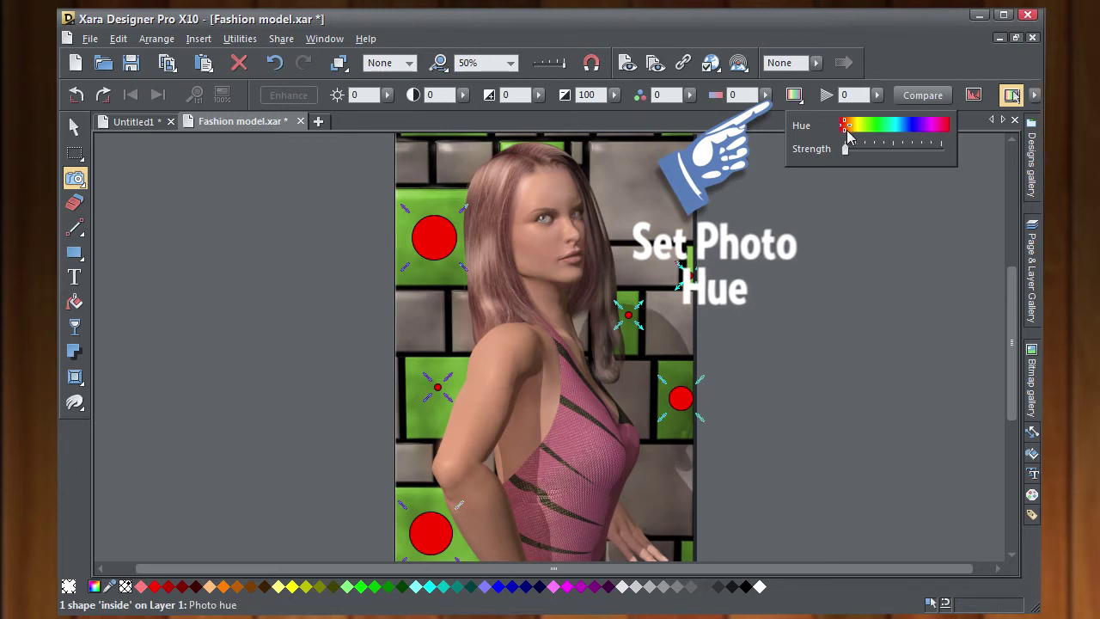
left_click_drag(845, 148, 910, 153)
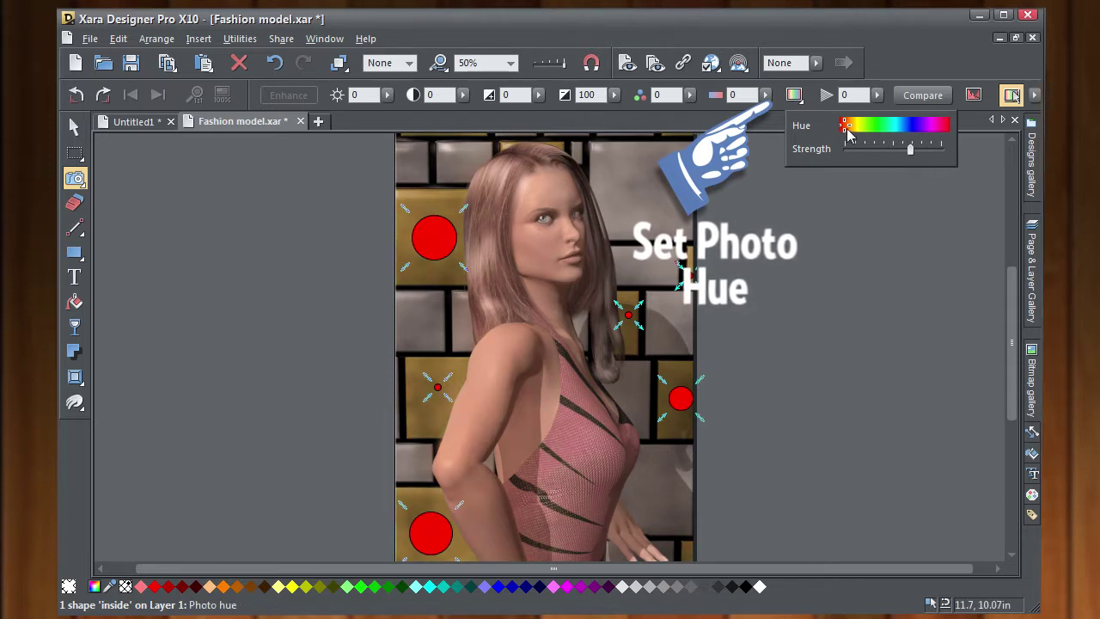
left_click_drag(847, 129, 850, 129)
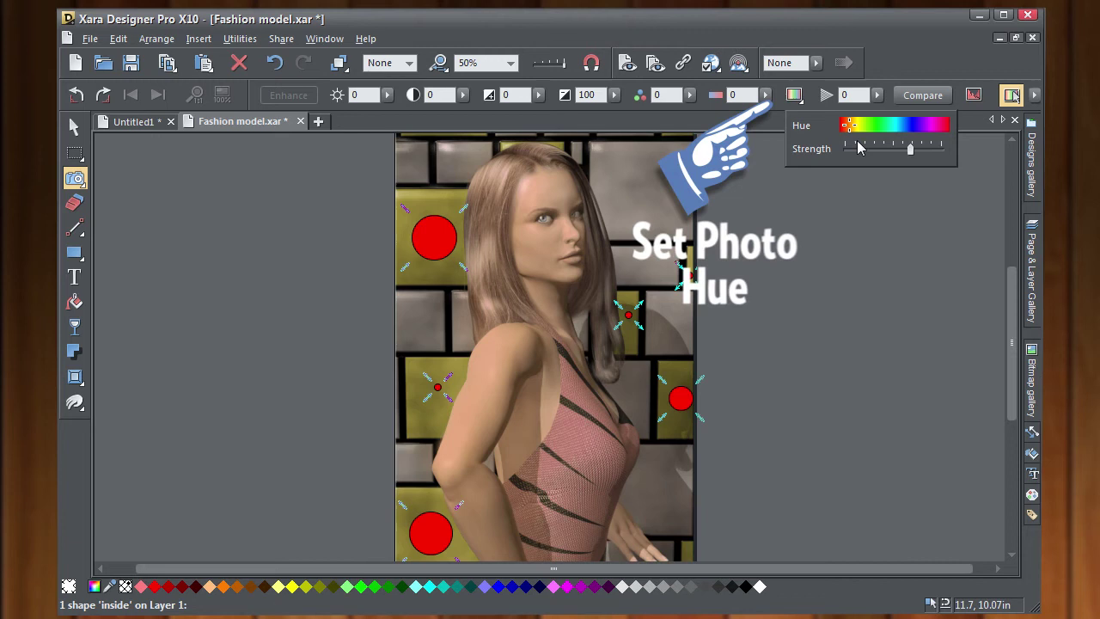
mouse_move(913, 154)
left_mouse_down()
mouse_move(864, 167)
mouse_move(911, 152)
mouse_move(924, 163)
mouse_move(923, 146)
left_mouse_up()
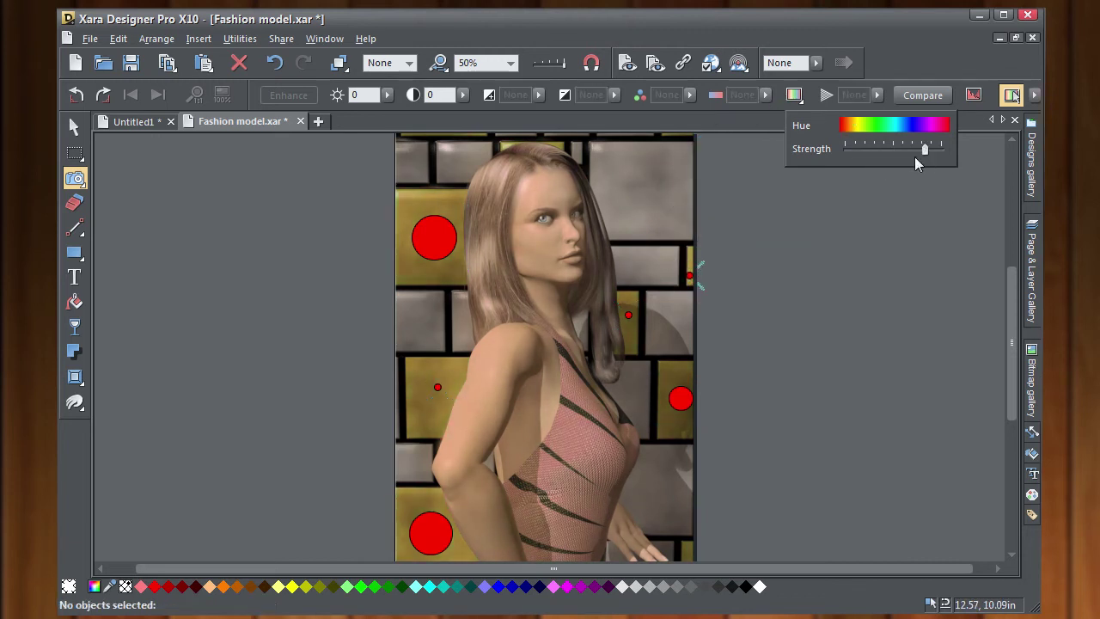
left_click_drag(854, 126, 848, 128)
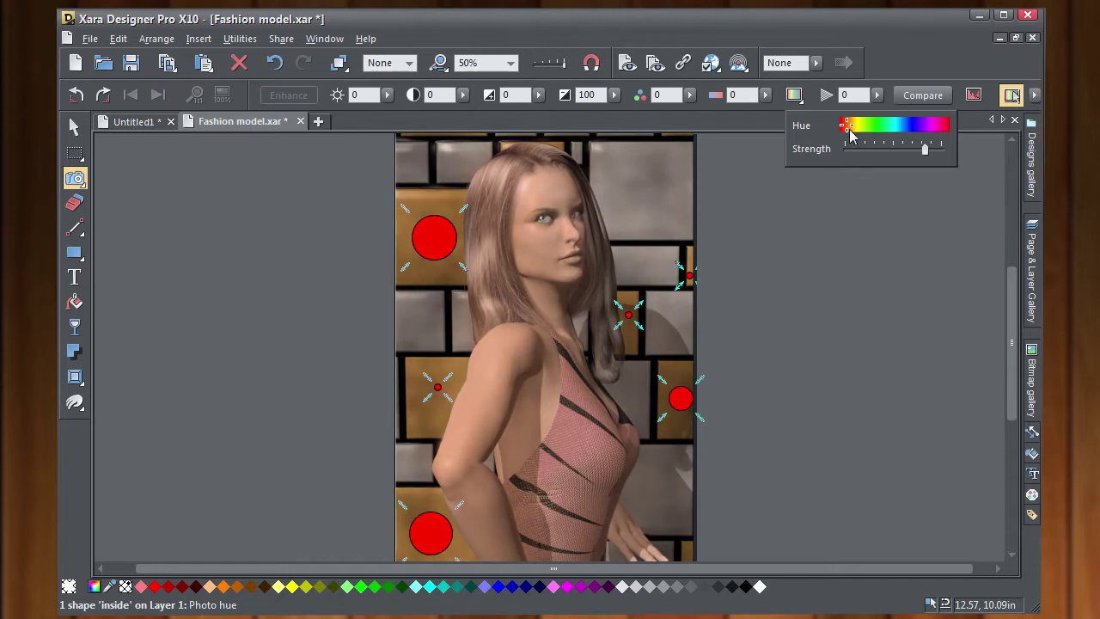
mouse_move(850, 134)
left_mouse_down()
mouse_move(947, 148)
mouse_move(849, 160)
left_mouse_up()
left_click_drag(924, 151, 952, 154)
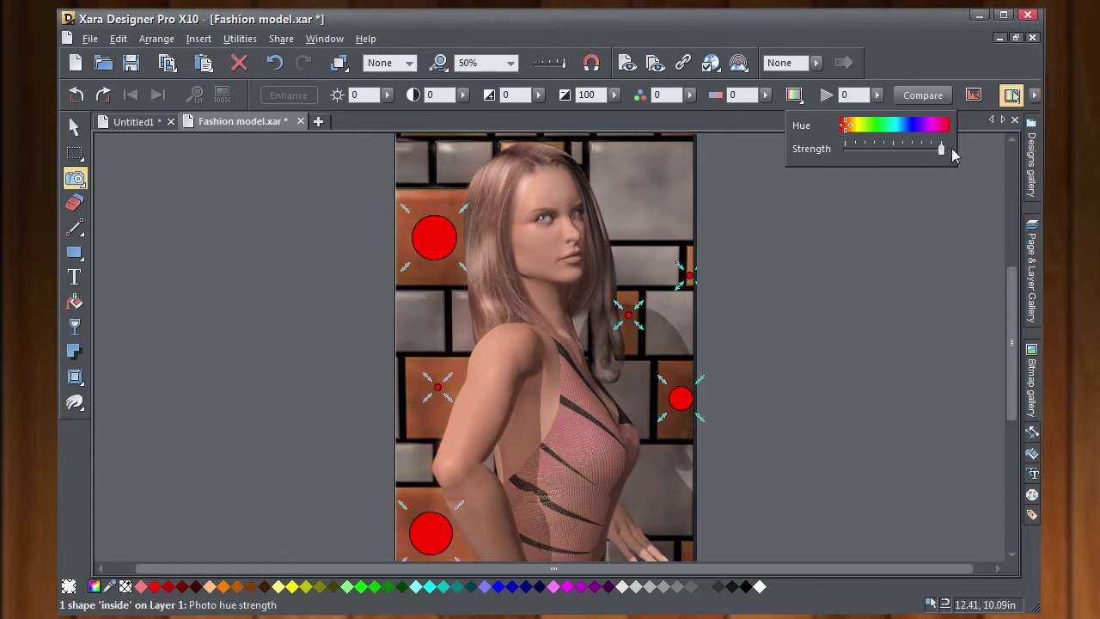
left_click(847, 131)
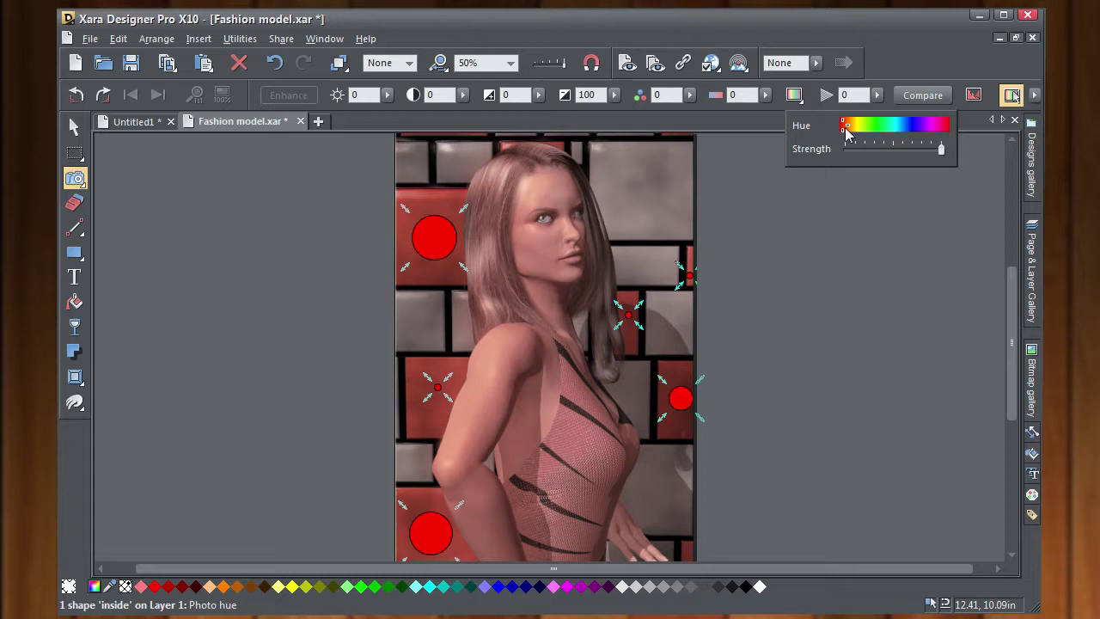
left_click_drag(846, 130, 852, 136)
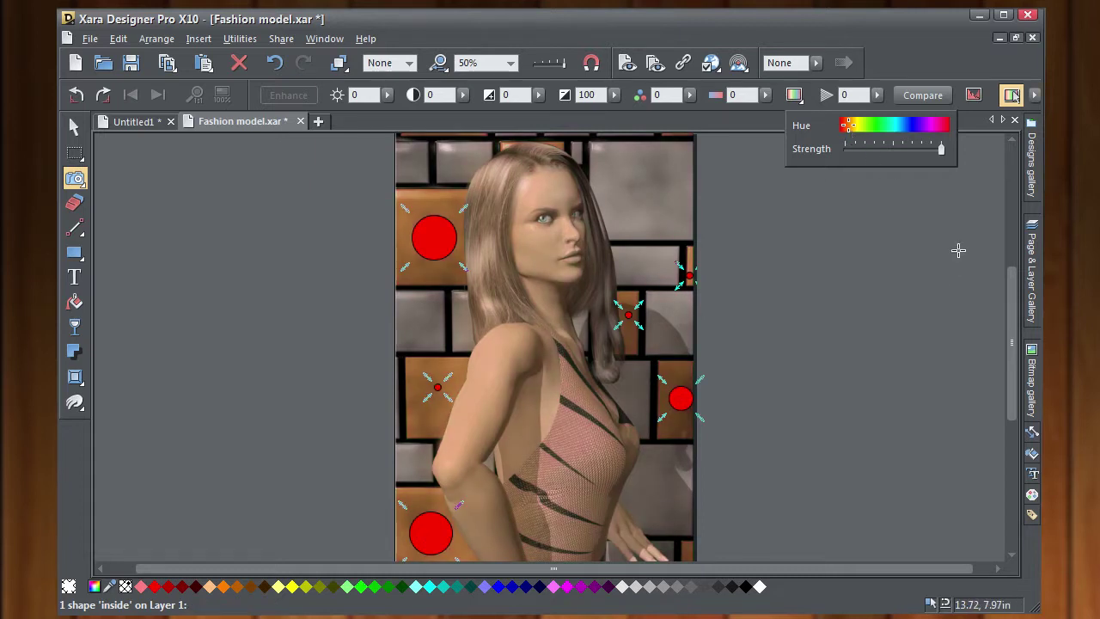
left_click(1010, 94)
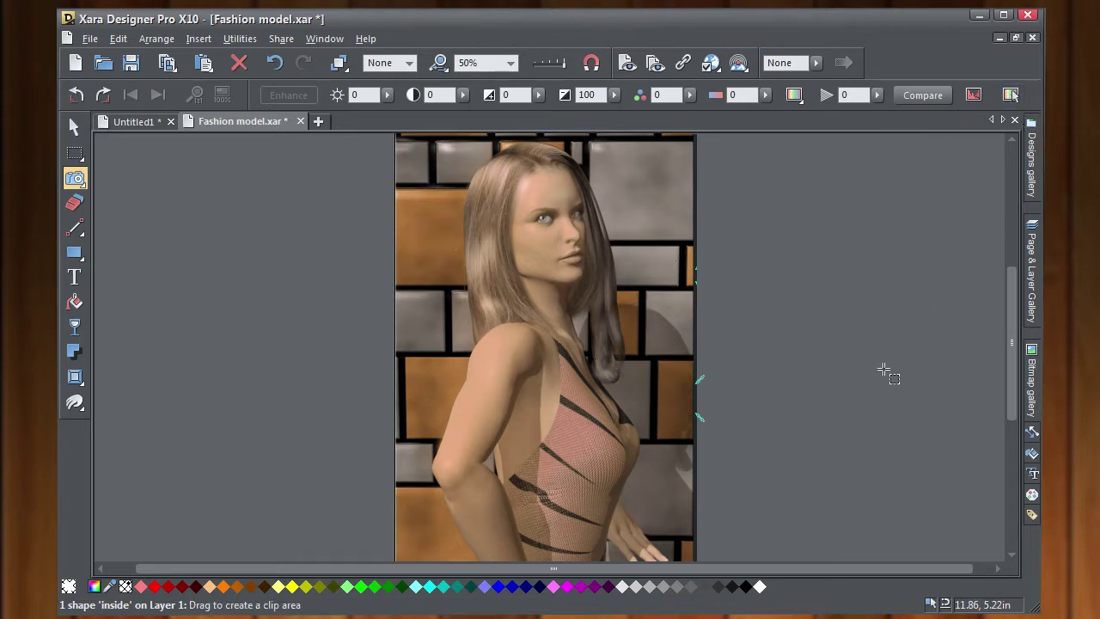
- Zoom in and pan the view around the enlarged photo
scroll(890, 368, "up", 1)
key("shift+F8")
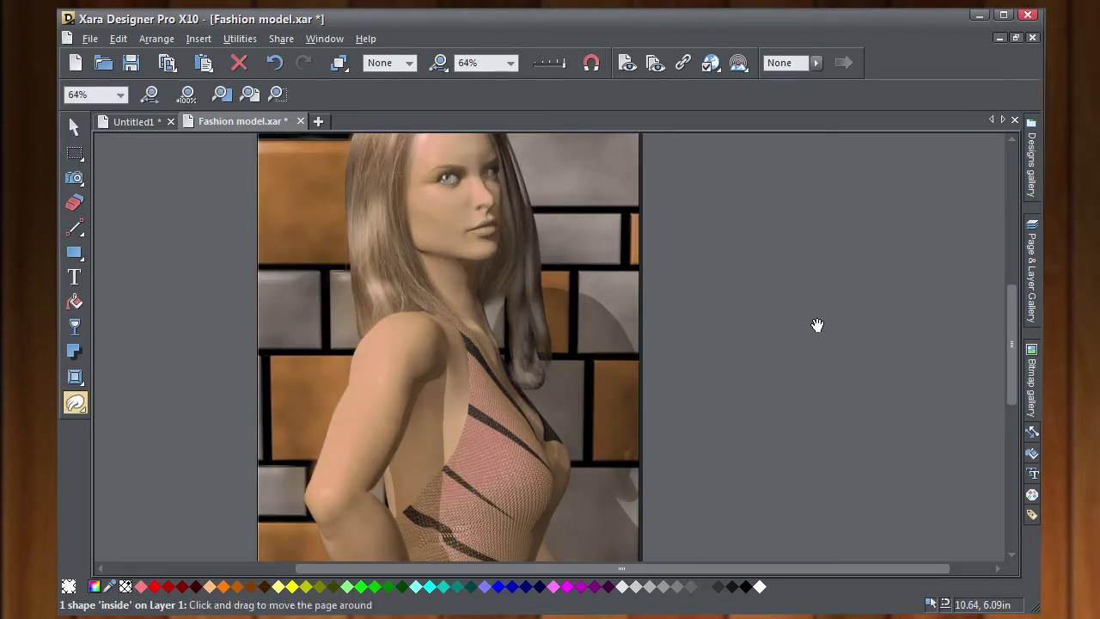
left_click_drag(815, 322, 928, 400)
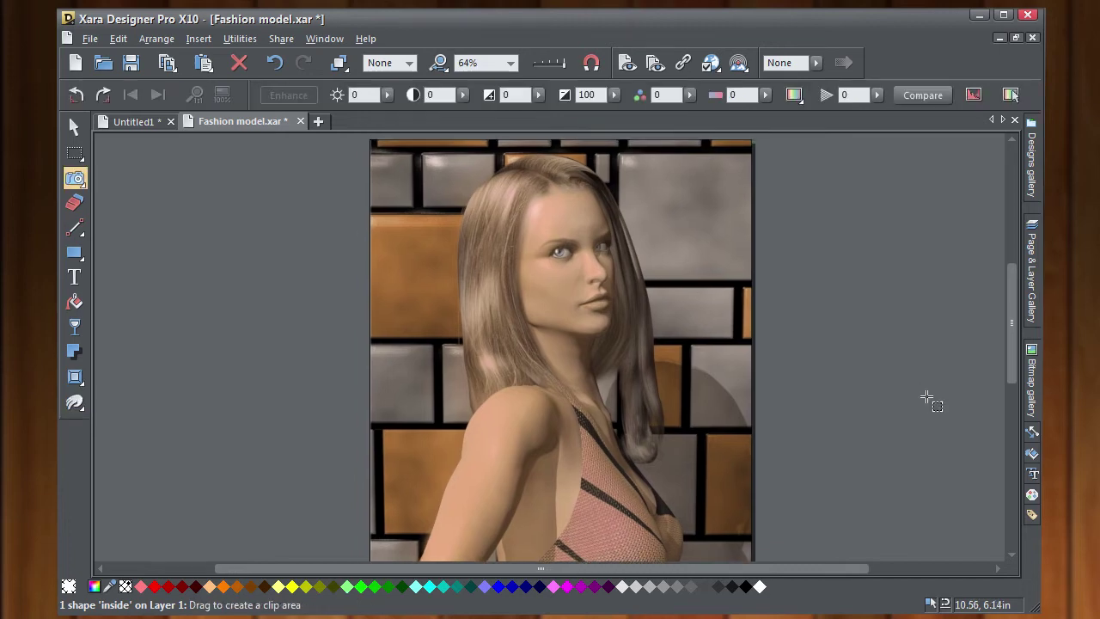
scroll(928, 400, "up", 1)
key("shift+F8")
left_click_drag(854, 347, 1016, 438)
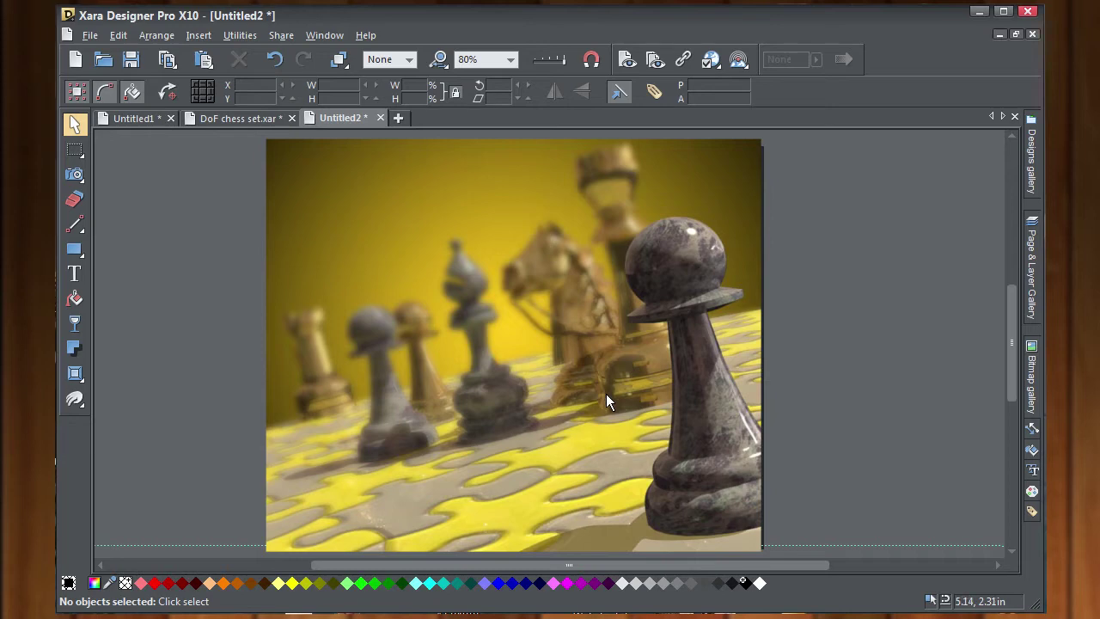
- Switch to the DoF chess set.xar document and zoom into its chess renders
scroll(607, 400, "up", 3)
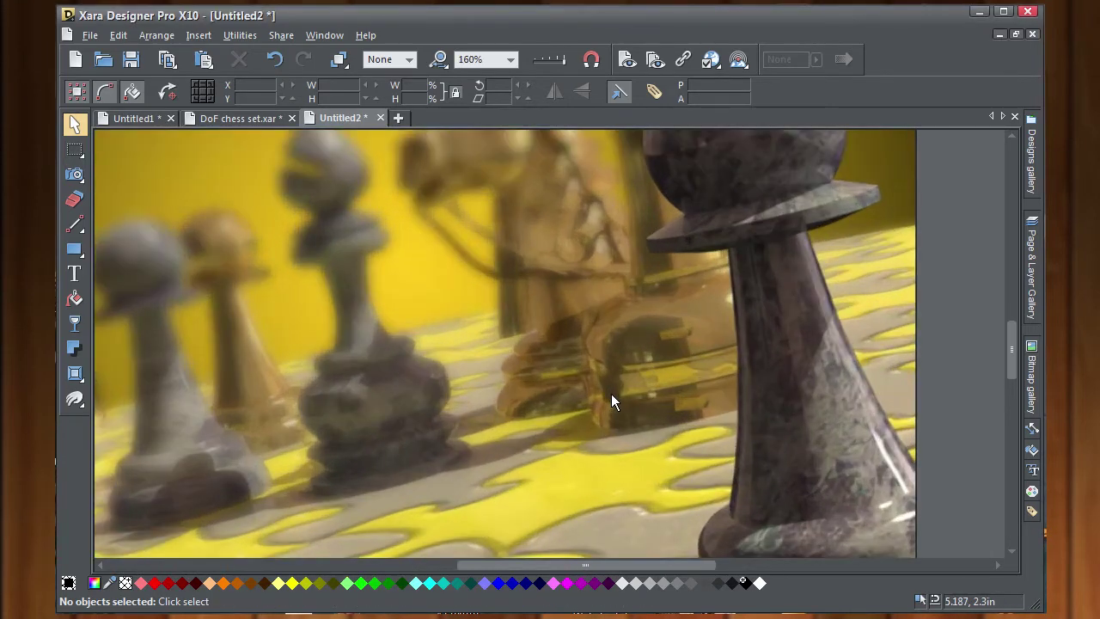
left_click_drag(523, 372, 609, 426)
scroll(607, 421, "down", 2)
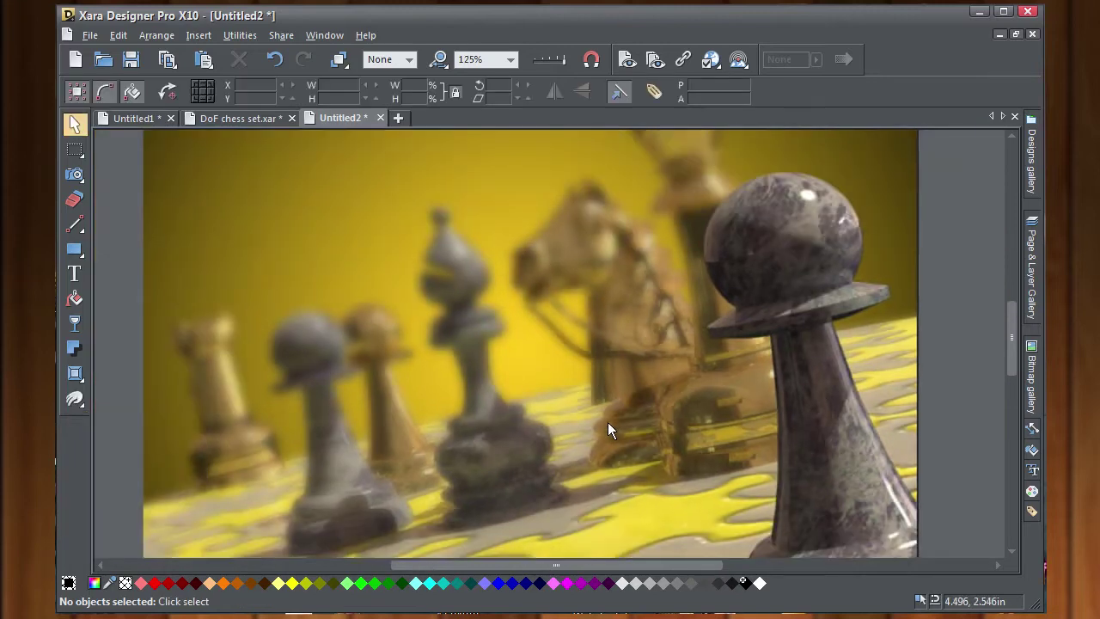
left_click(236, 118)
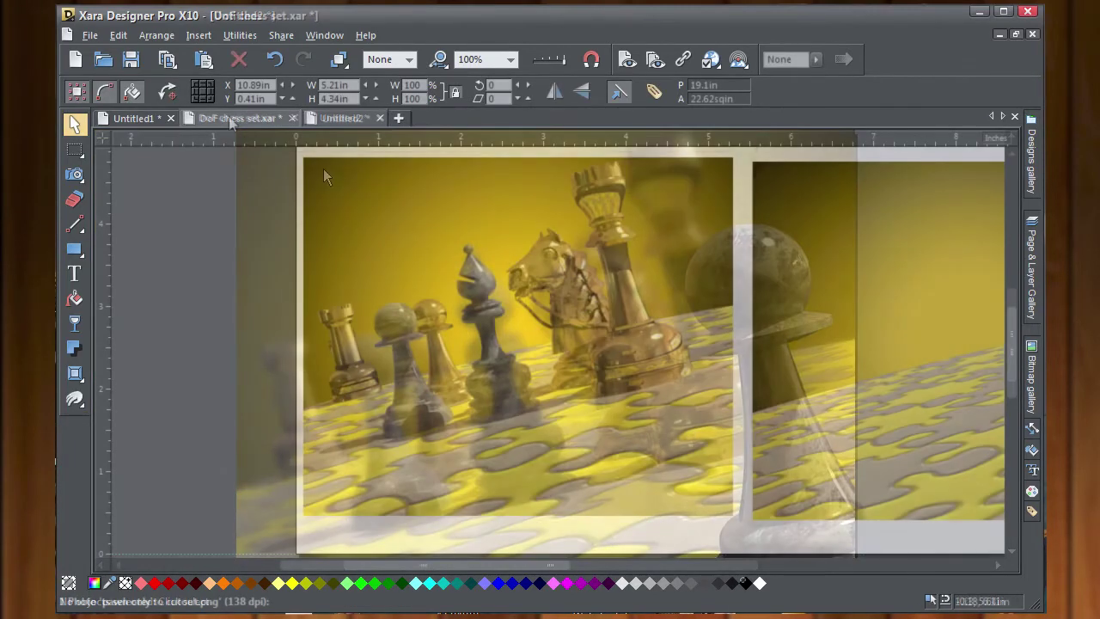
scroll(584, 308, "up", 2)
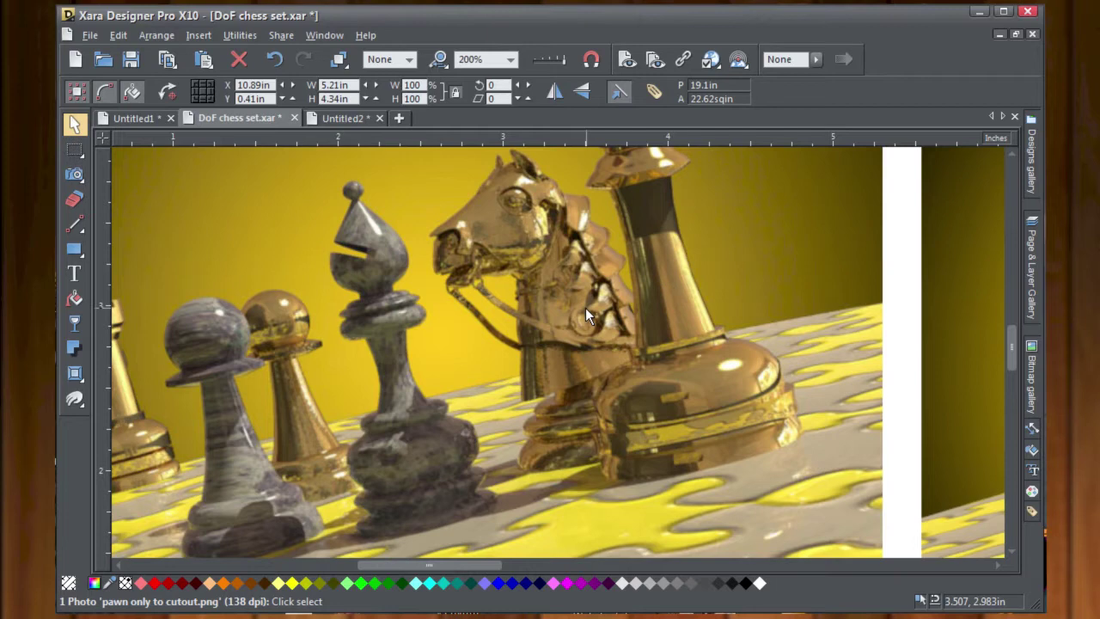
key("shift+F8")
left_click_drag(586, 292, 636, 351)
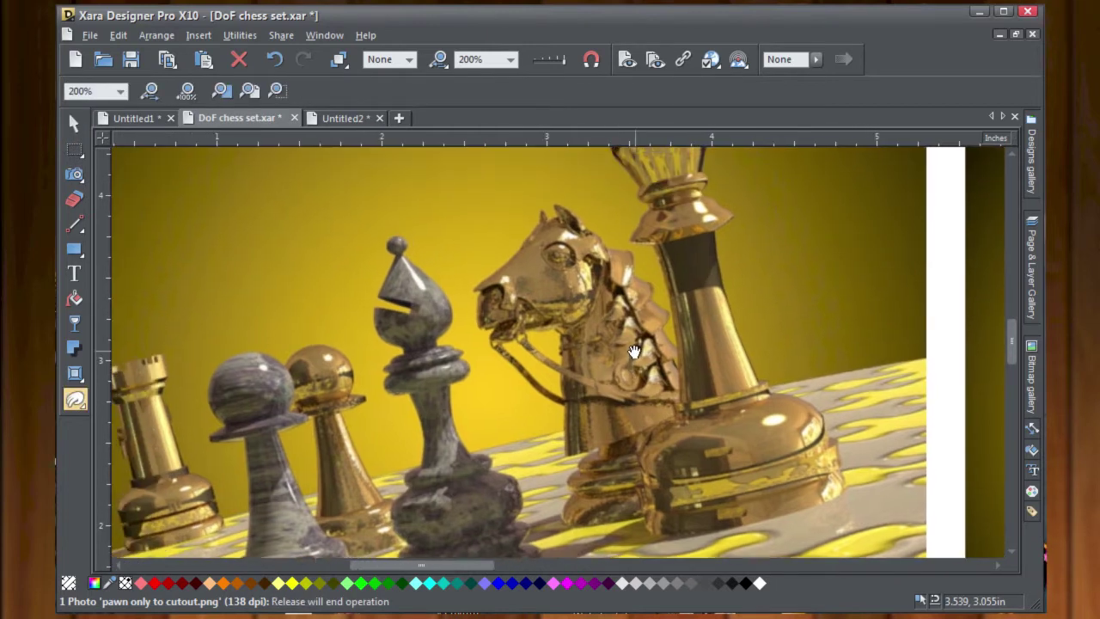
key("F2")
scroll(636, 351, "down", 2)
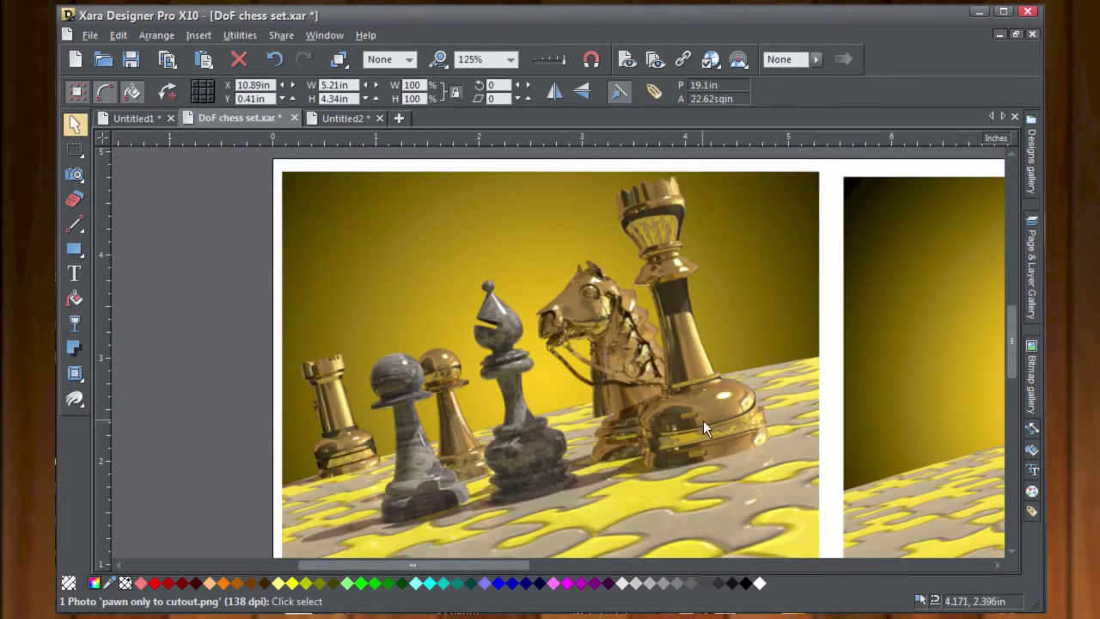
left_click_drag(703, 421, 678, 398)
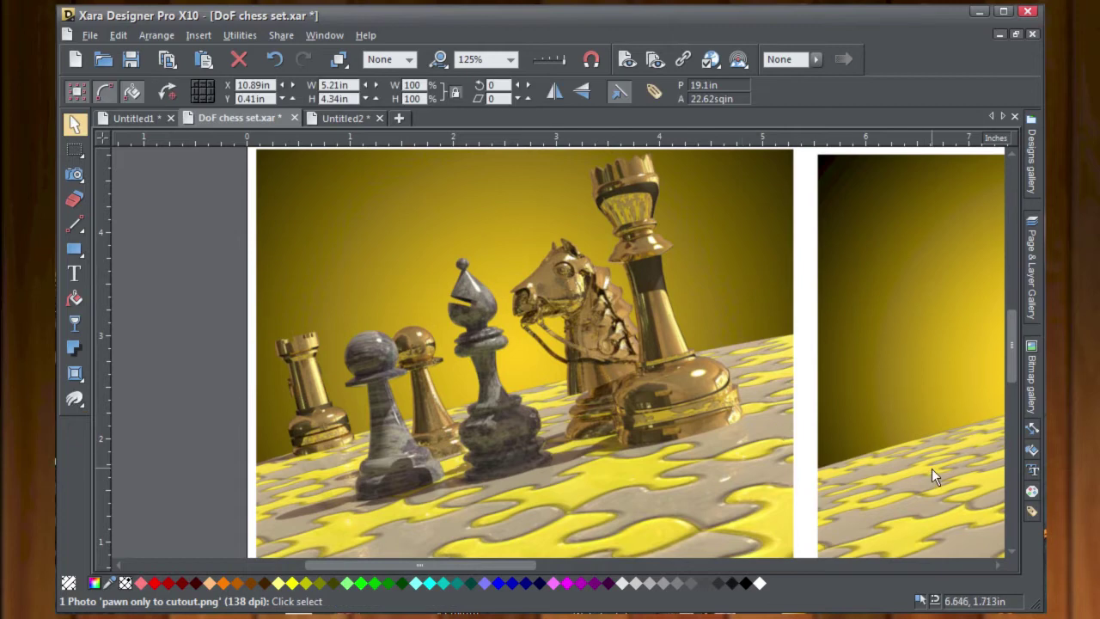
- Pan across the following pages until the marble pawn photo in the grey room is visible
left_click_drag(931, 468, 456, 422)
scroll(481, 430, "down", 1)
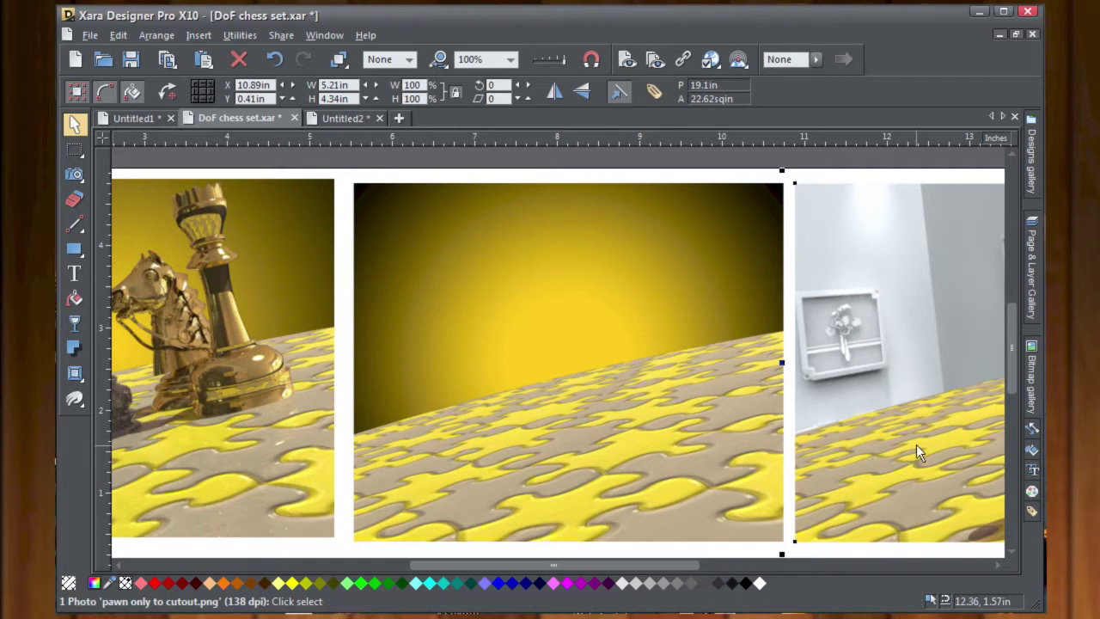
left_click_drag(913, 435, 510, 418)
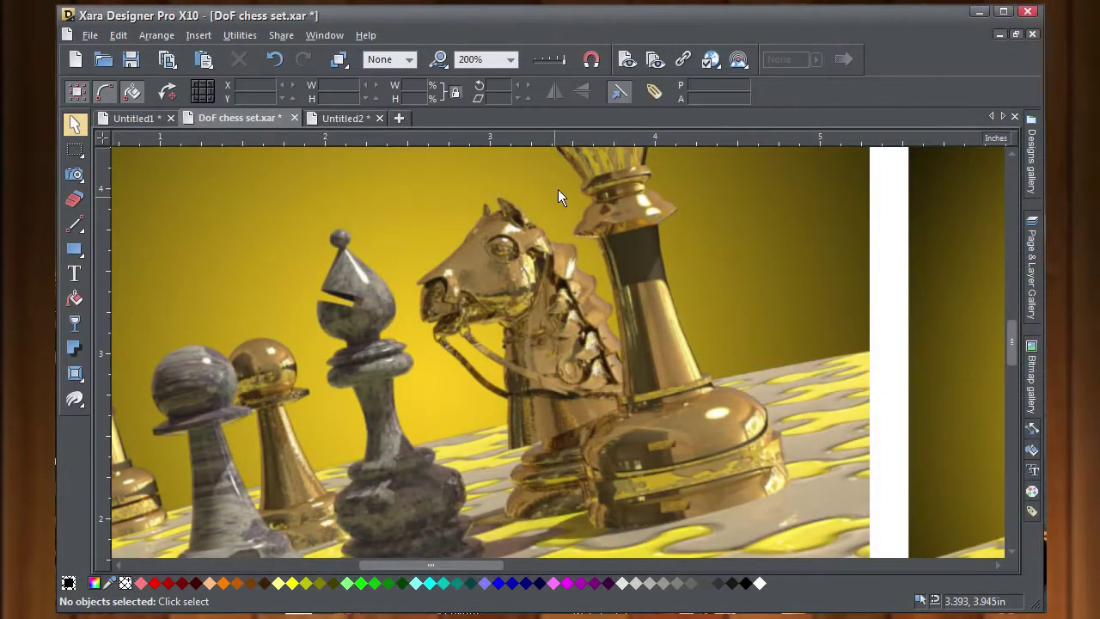
scroll(493, 207, "down", 2)
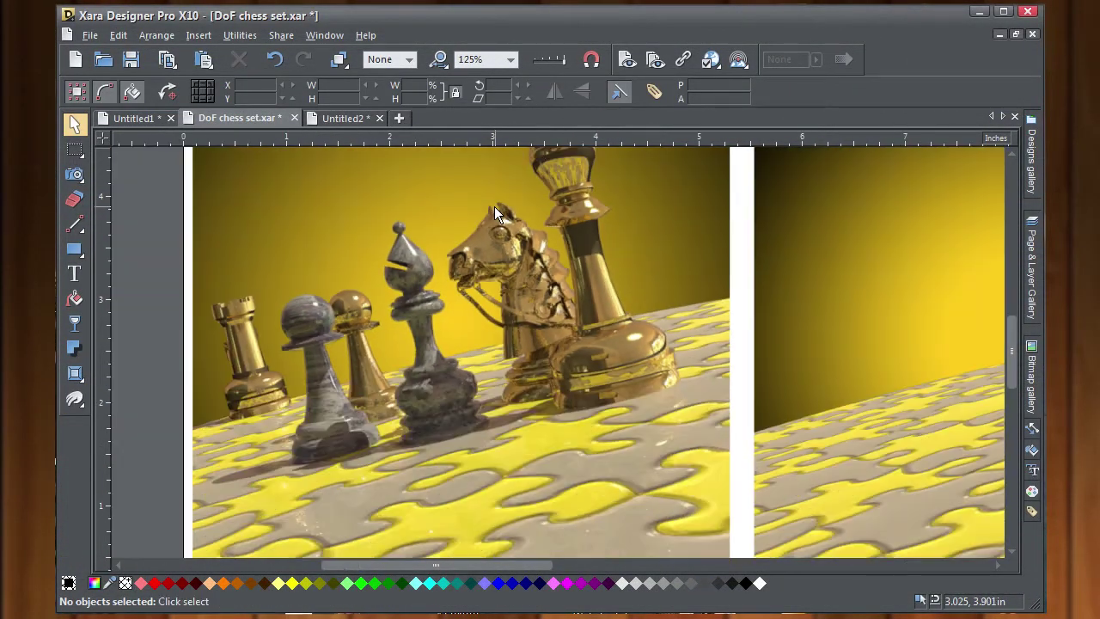
key("shift+F8")
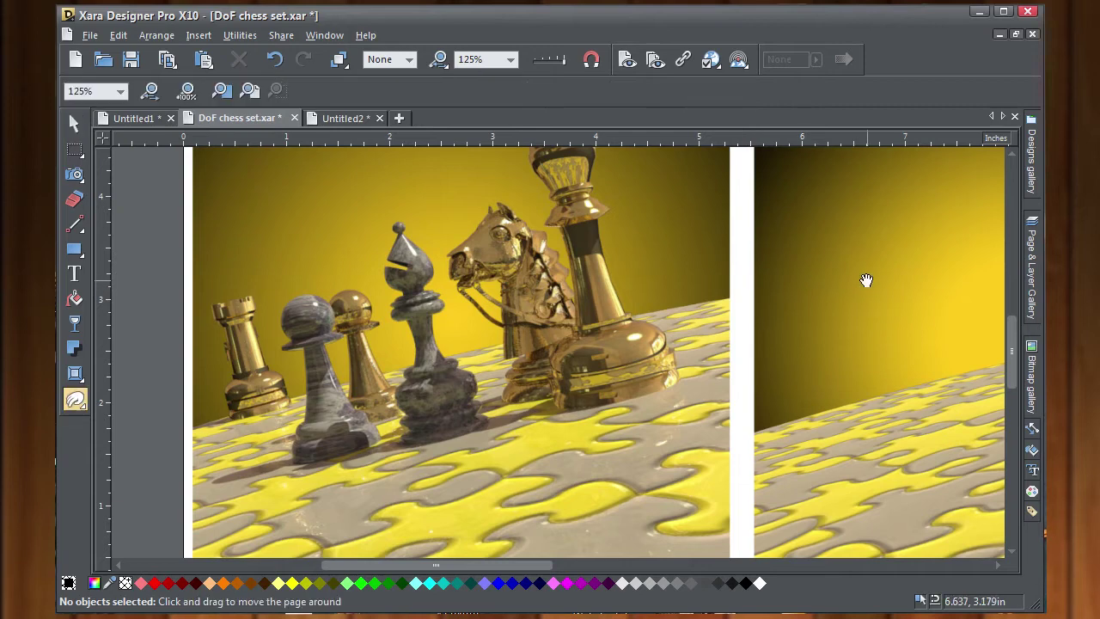
left_click_drag(865, 280, 445, 275)
key("F2")
scroll(497, 287, "down", 1)
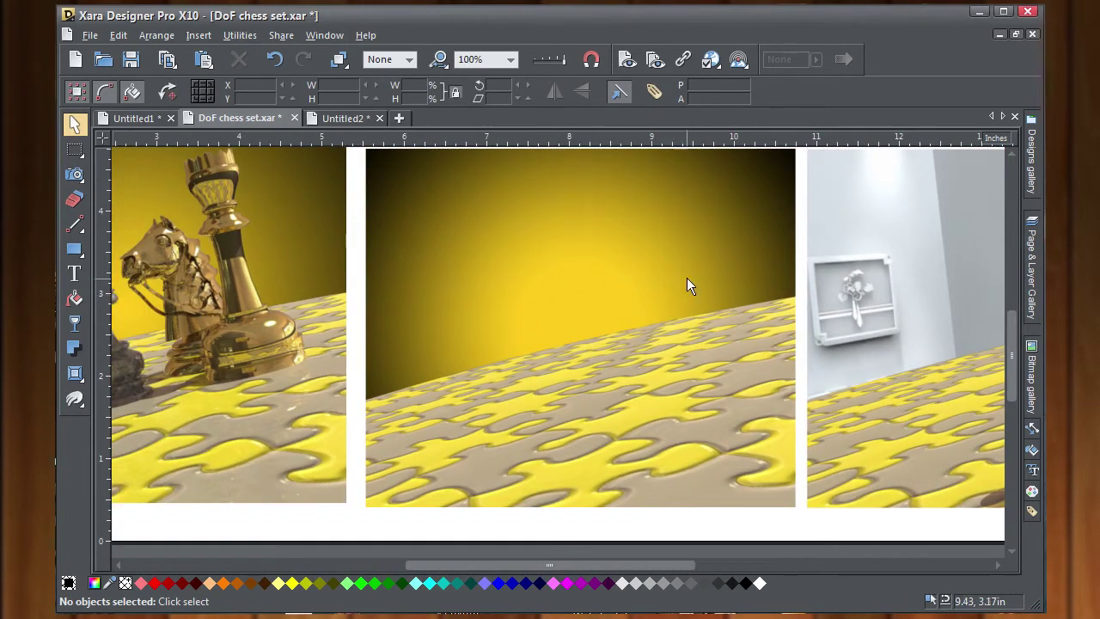
key("shift+F8")
left_click_drag(695, 249, 287, 259)
key("F2")
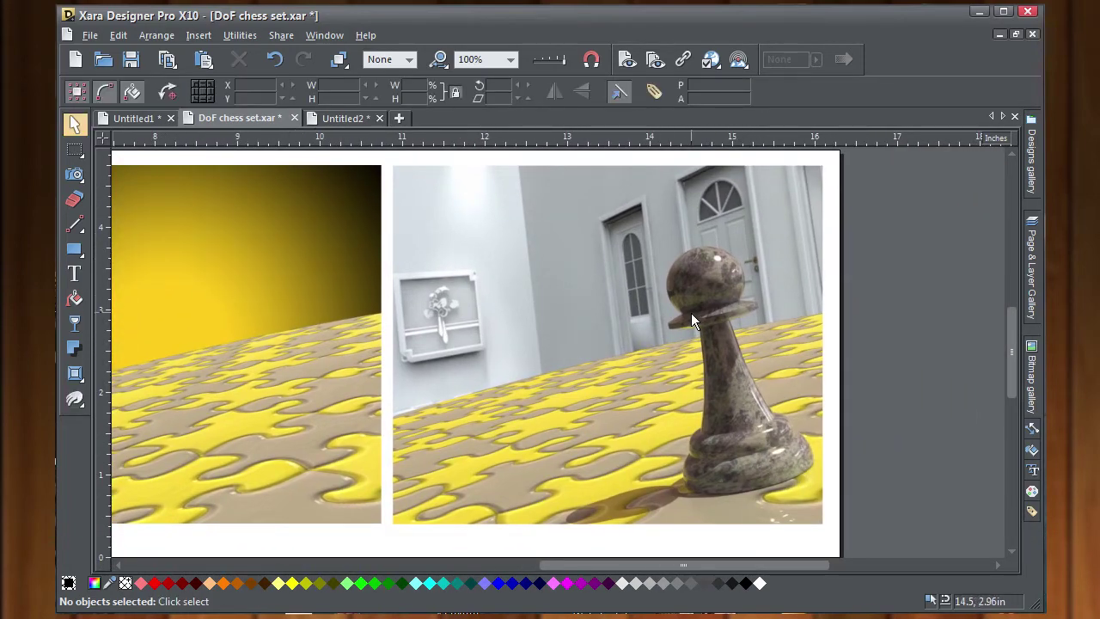
scroll(455, 342, "down", 1)
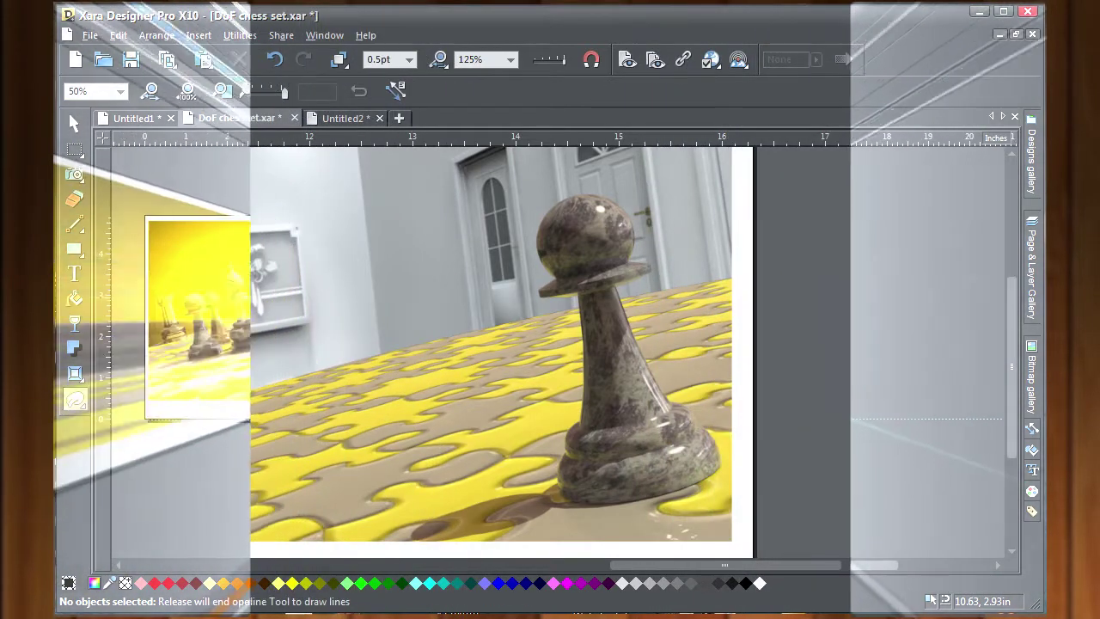
- Trace a curved line along the right edge of the pawn's head and make it 2pt red
left_click(137, 221)
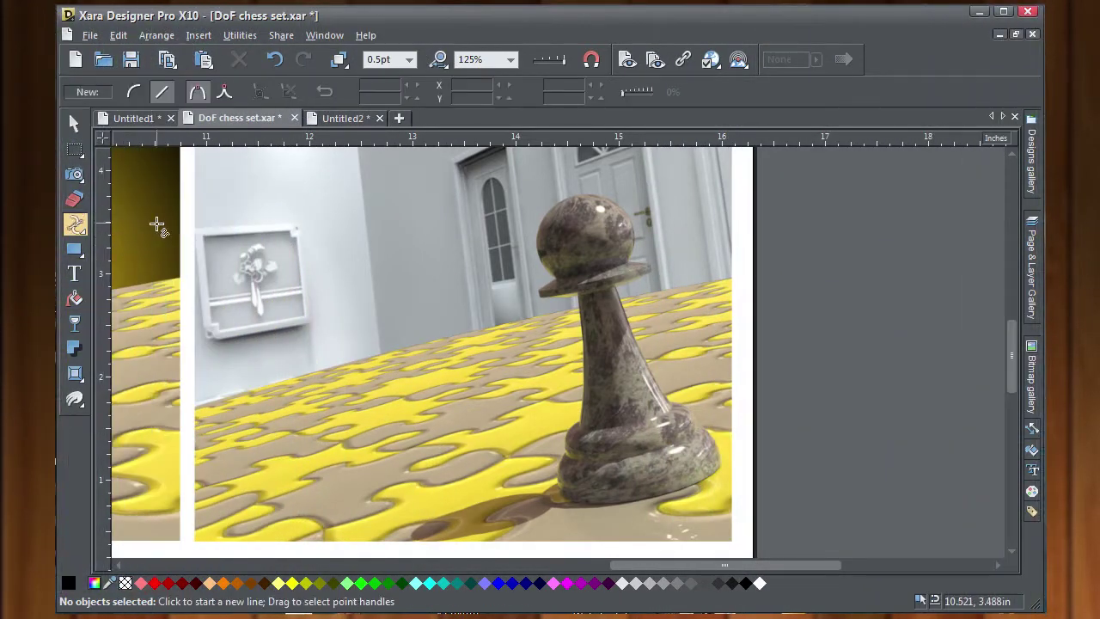
scroll(637, 210, "up", 1)
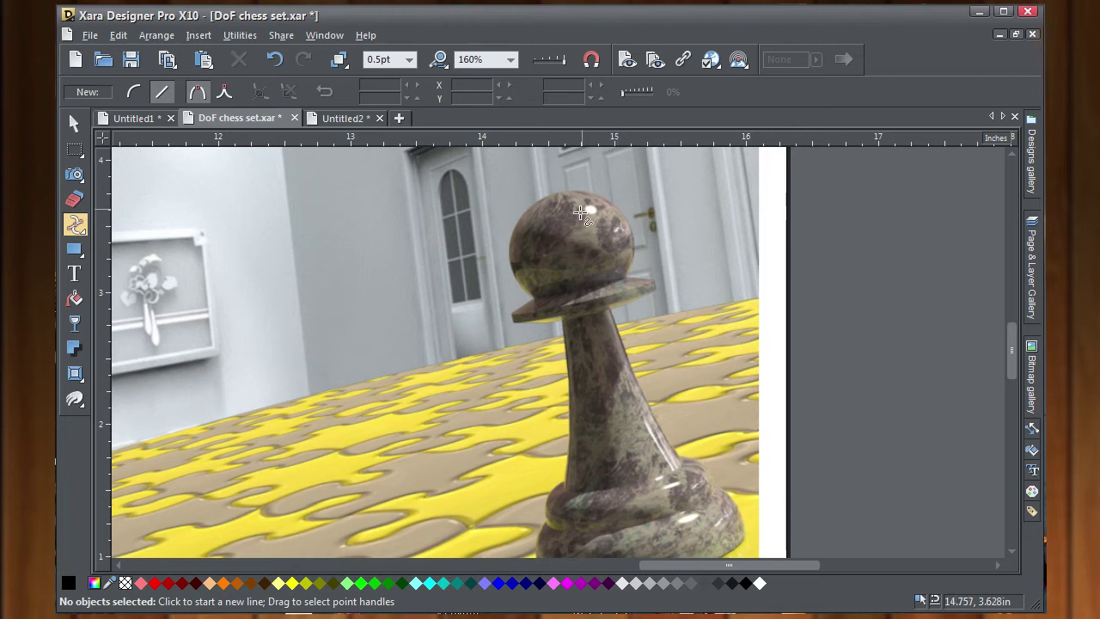
left_click(566, 191)
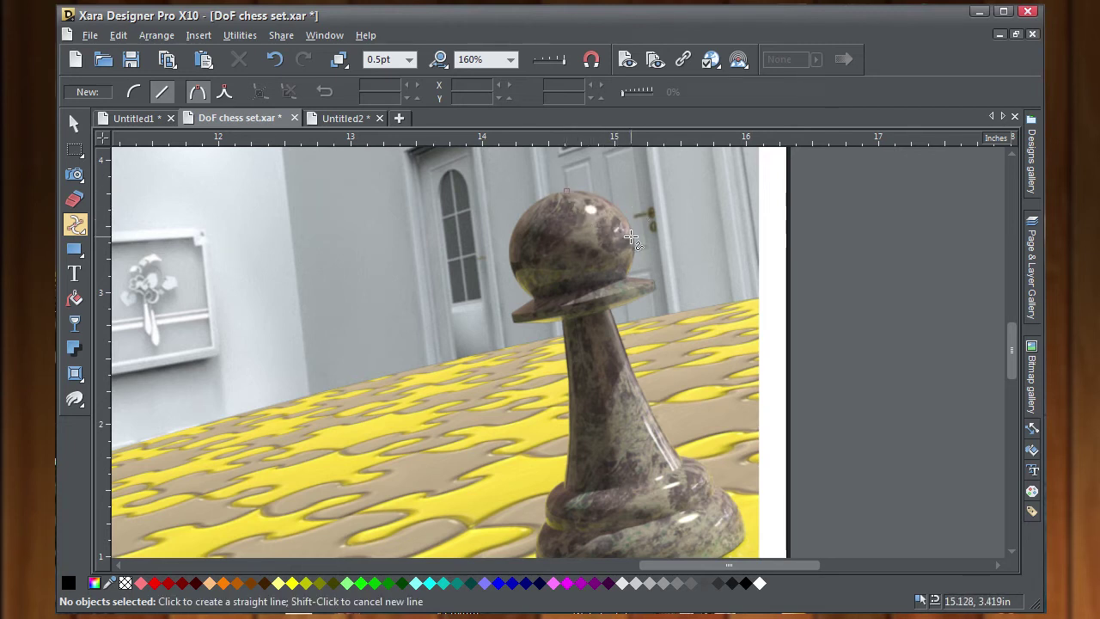
left_click(632, 230)
left_click(620, 280)
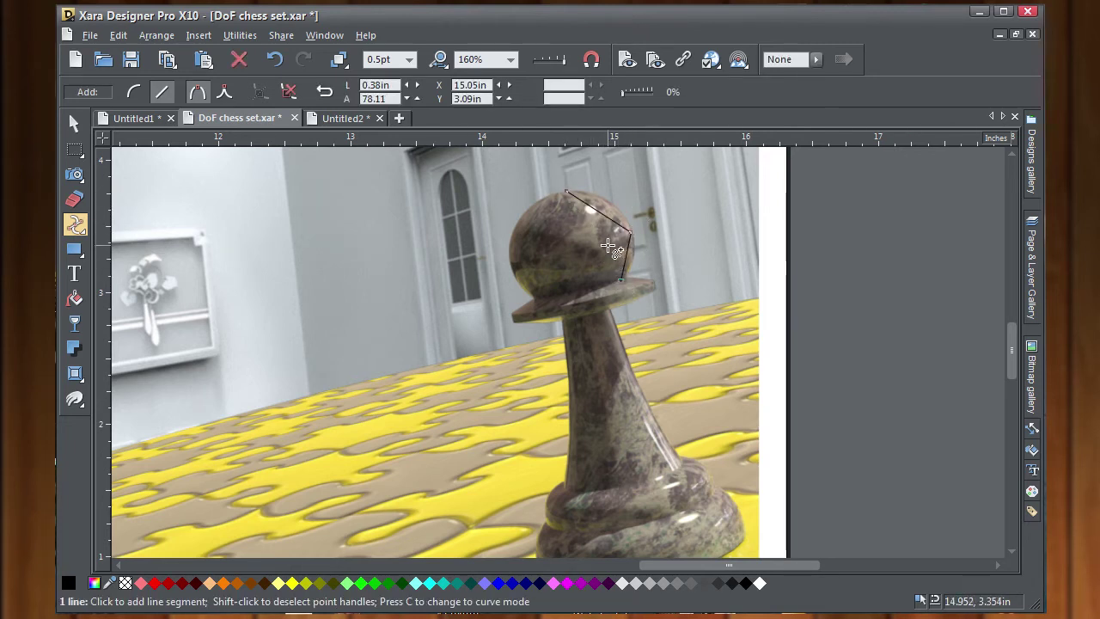
left_click_drag(607, 219, 621, 204)
left_click_drag(627, 258, 637, 269)
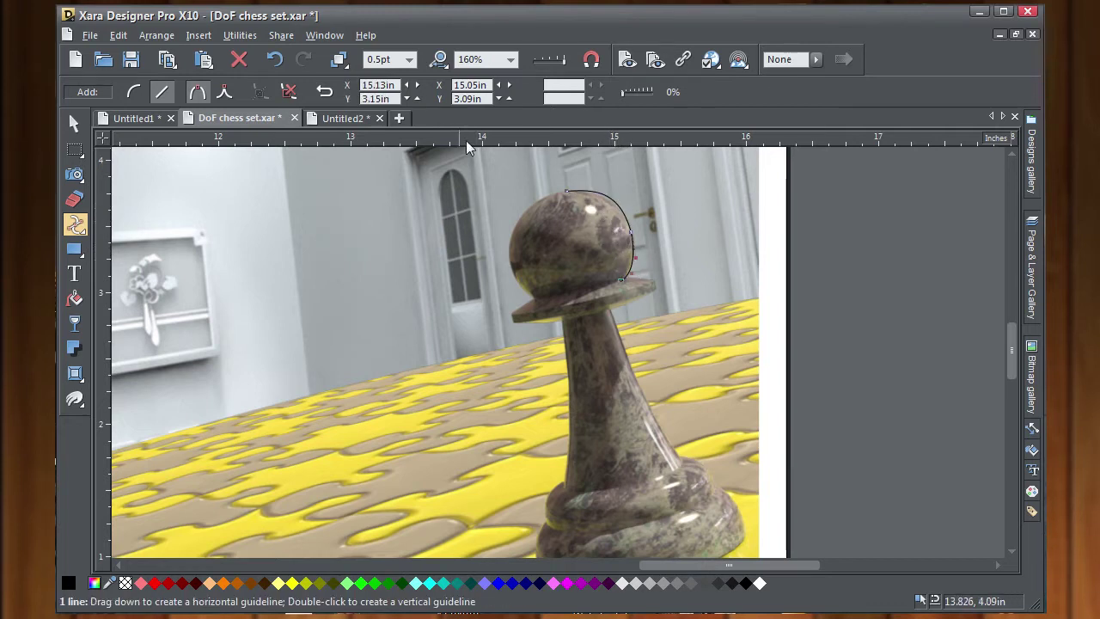
left_click(409, 59)
left_click(378, 121)
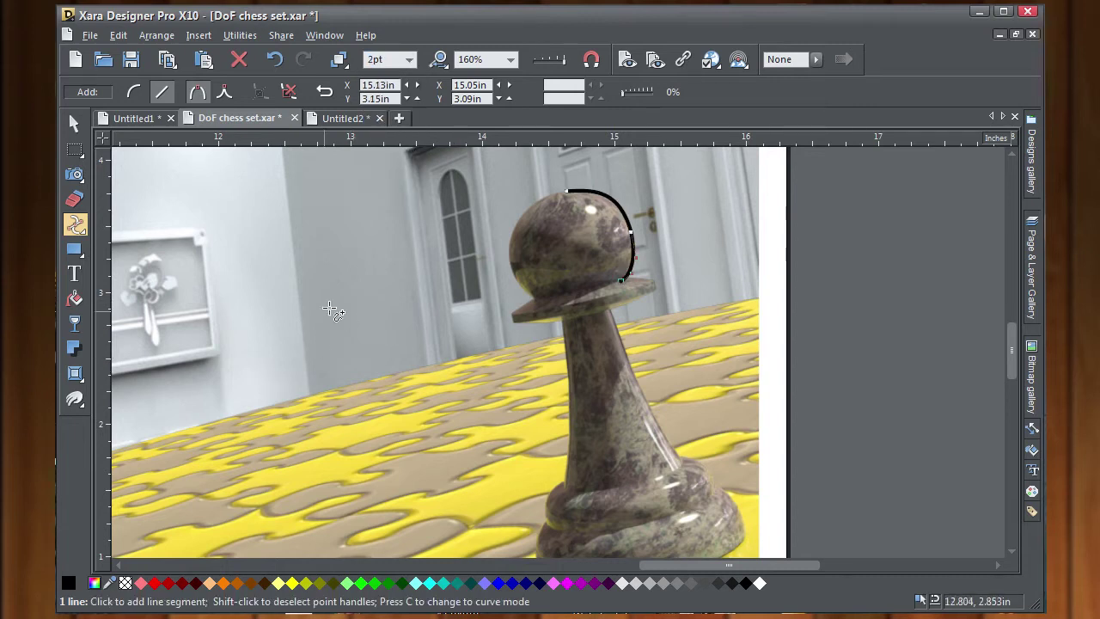
right_click(159, 588)
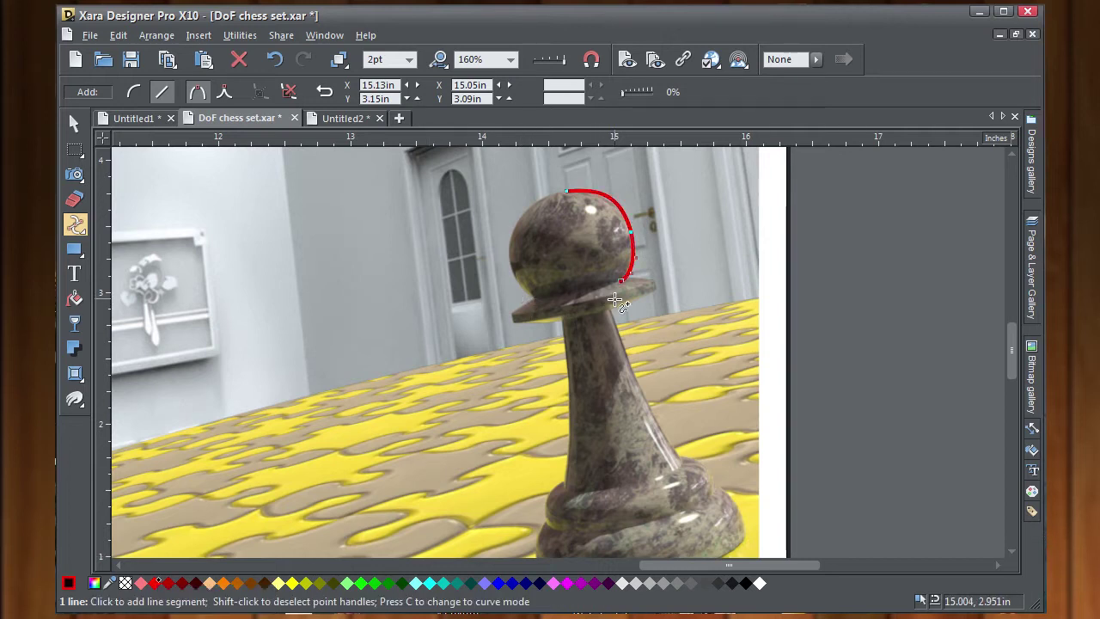
- Continue the red outline along the pawn's collar, neck and body down to its base
left_click(657, 286)
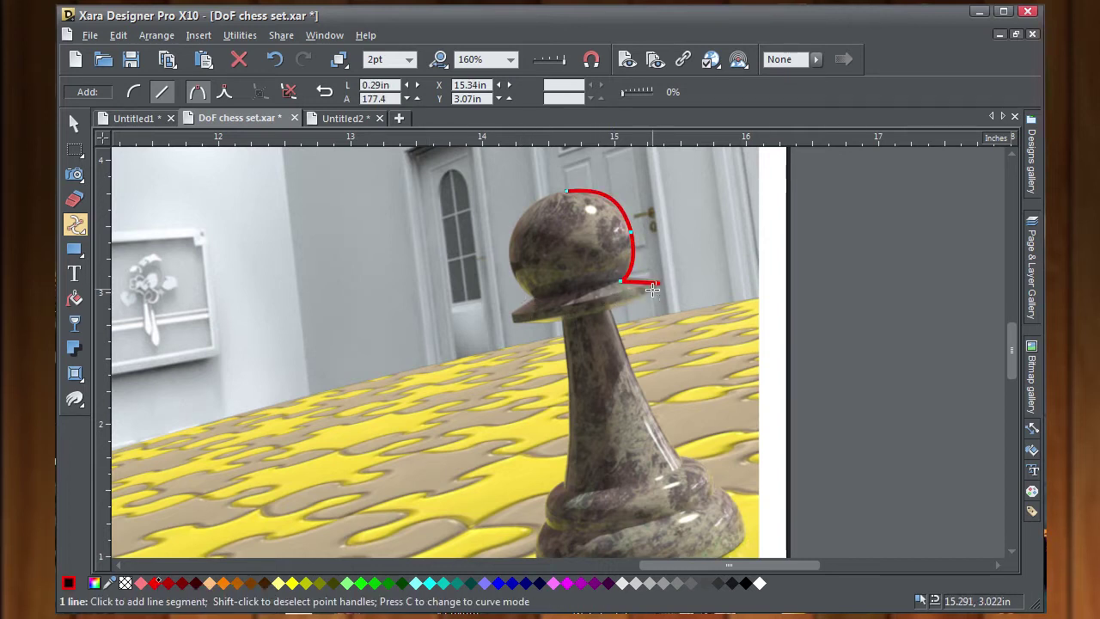
left_click(614, 306)
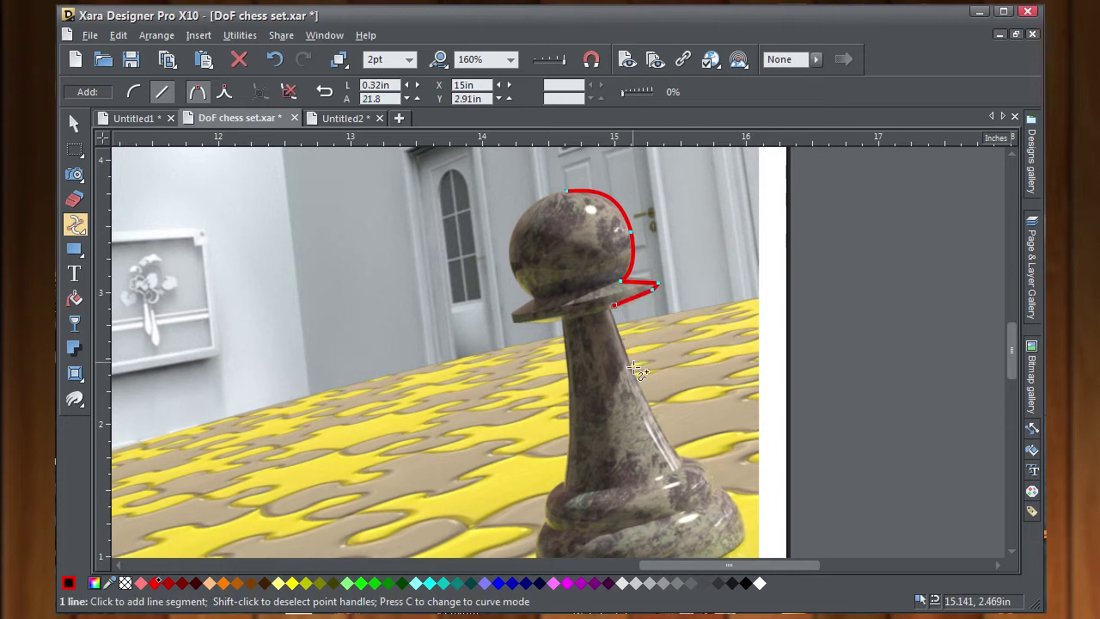
left_click(675, 457)
left_click_drag(637, 373, 649, 408)
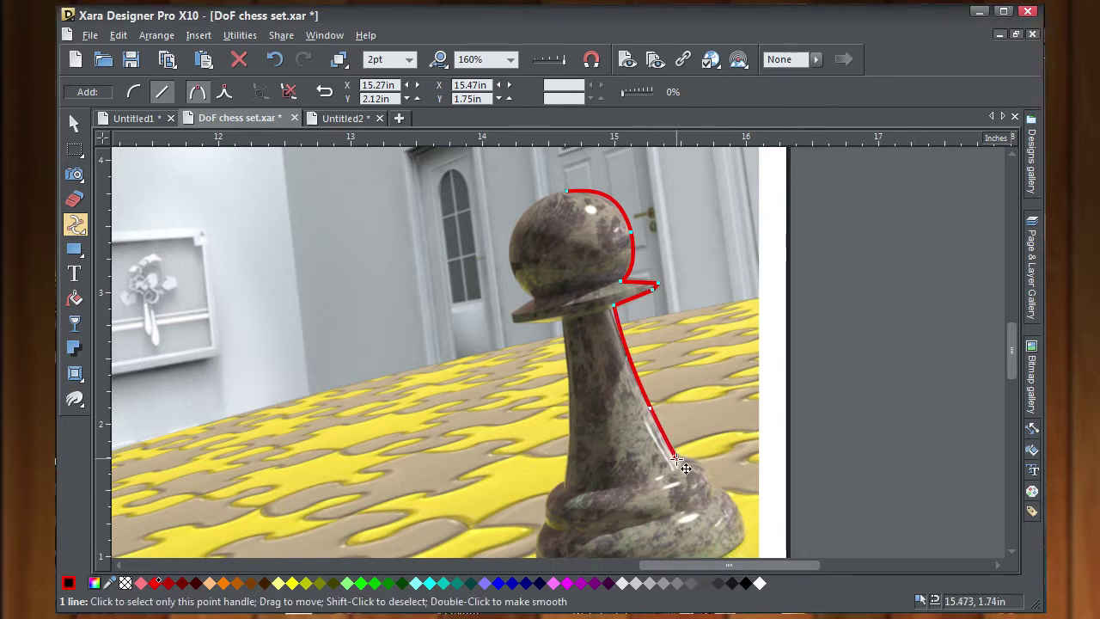
left_click_drag(675, 458, 712, 481)
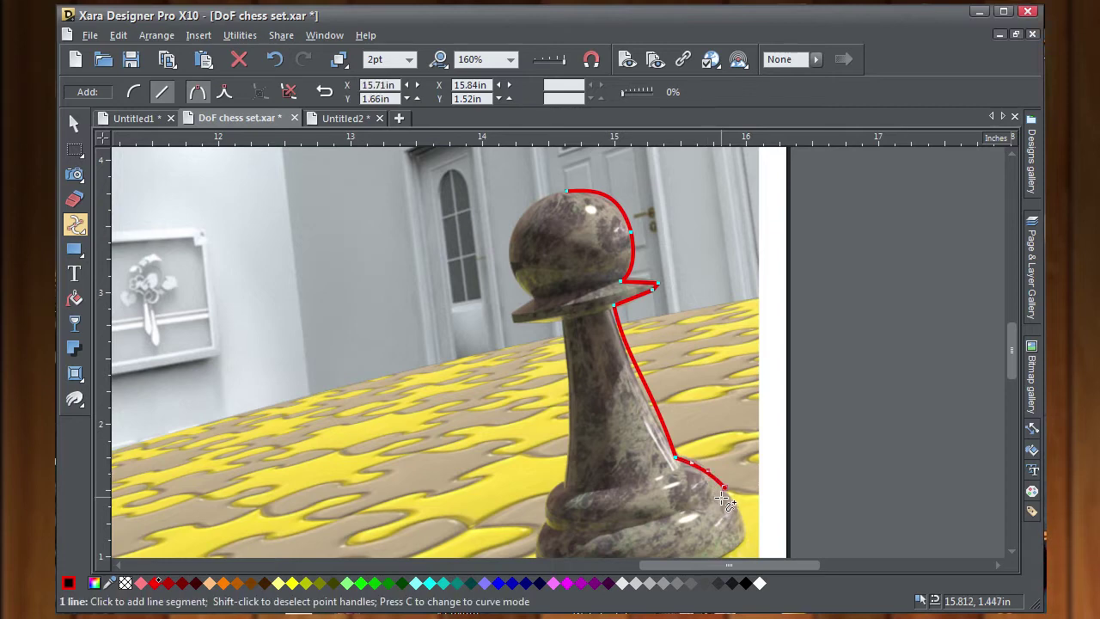
left_click(745, 536)
scroll(674, 481, "down", 2)
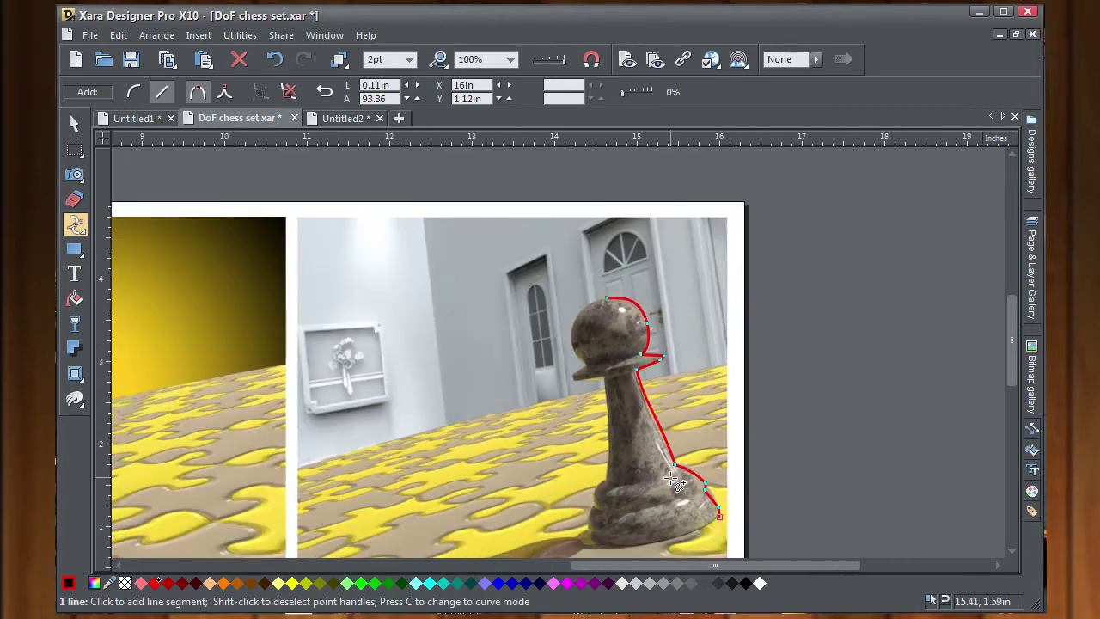
key("shift+F8")
left_click_drag(621, 484, 589, 423)
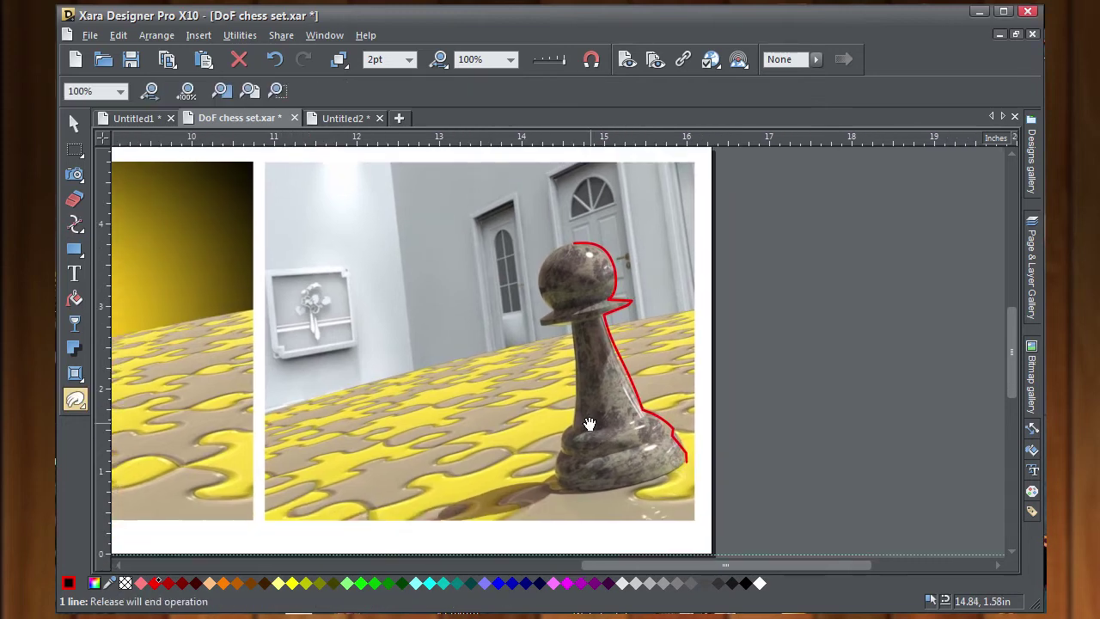
key("F4")
scroll(550, 296, "down", 1)
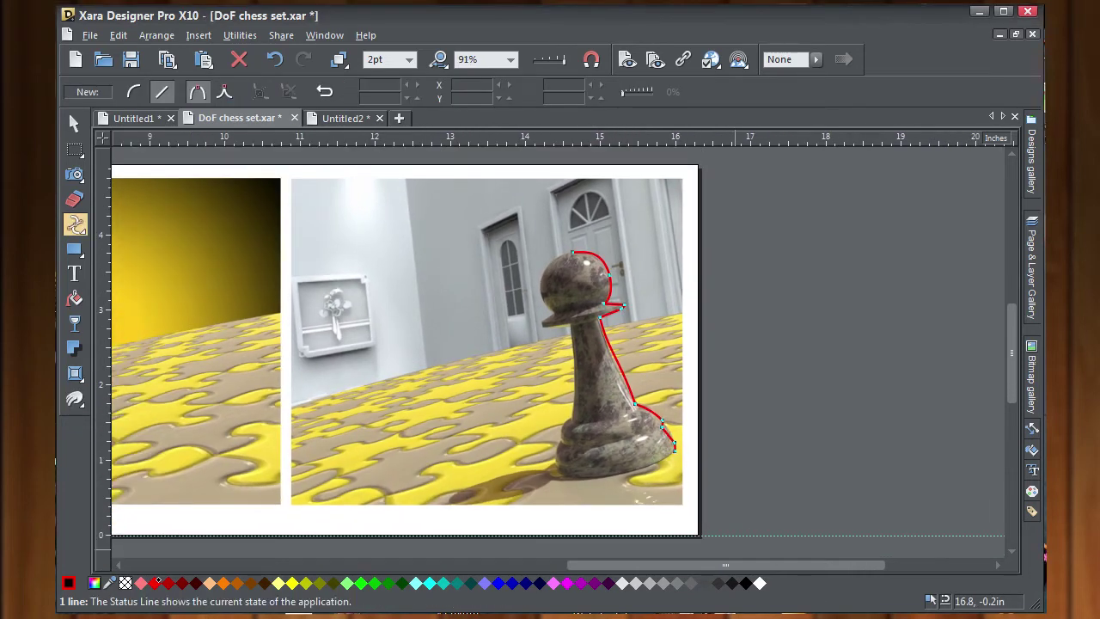
left_click(676, 446)
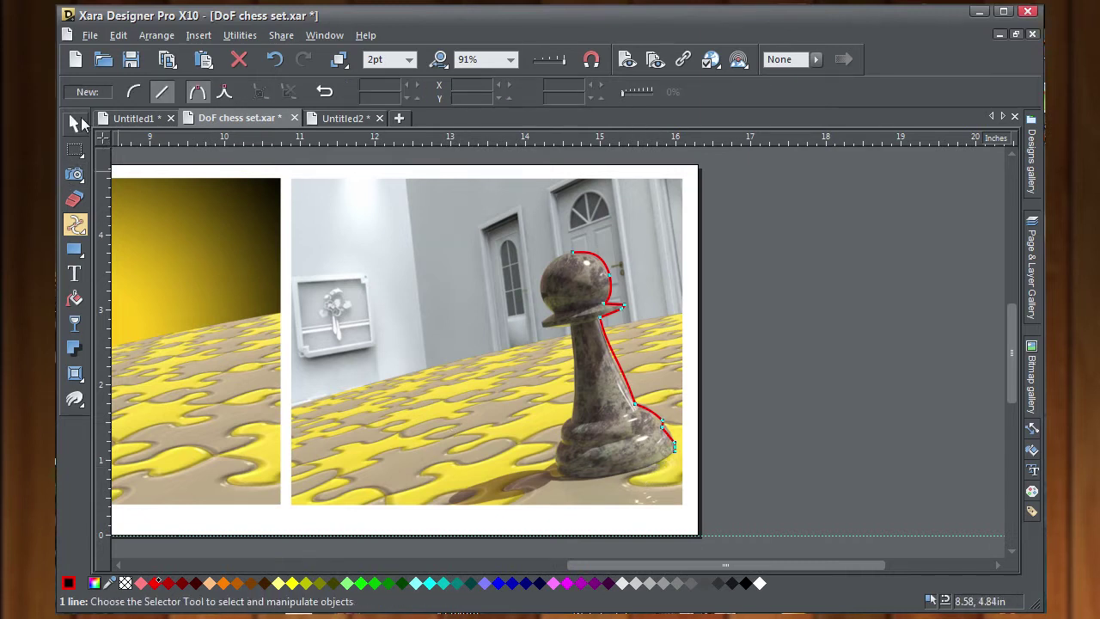
- Move the cut-out pawn only.png photo onto the yellow-background chess image
left_click(74, 124)
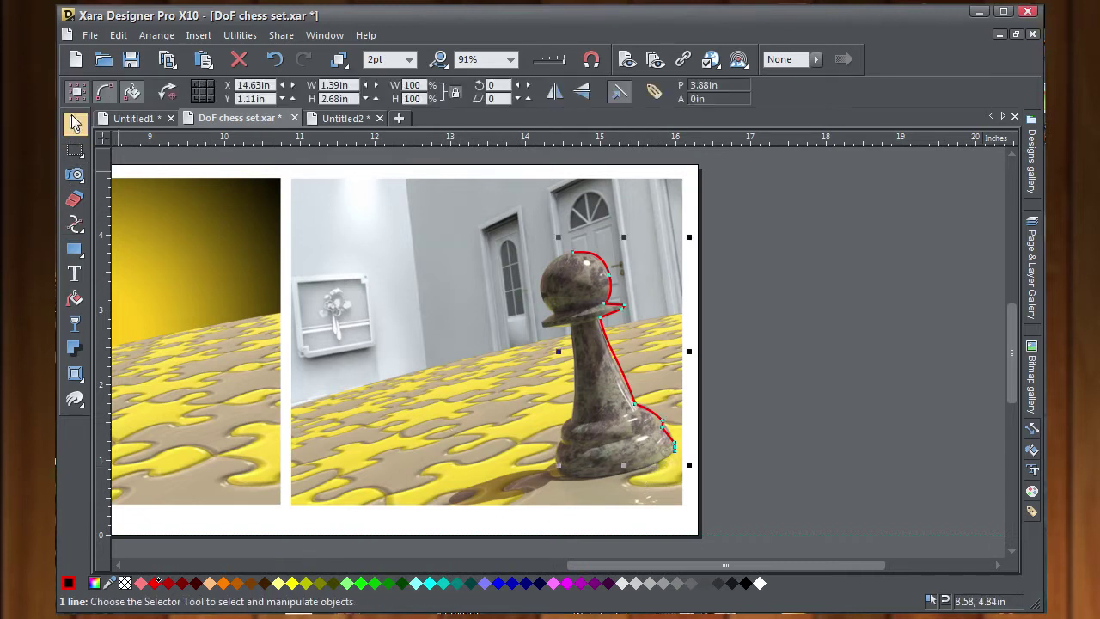
left_click(795, 334)
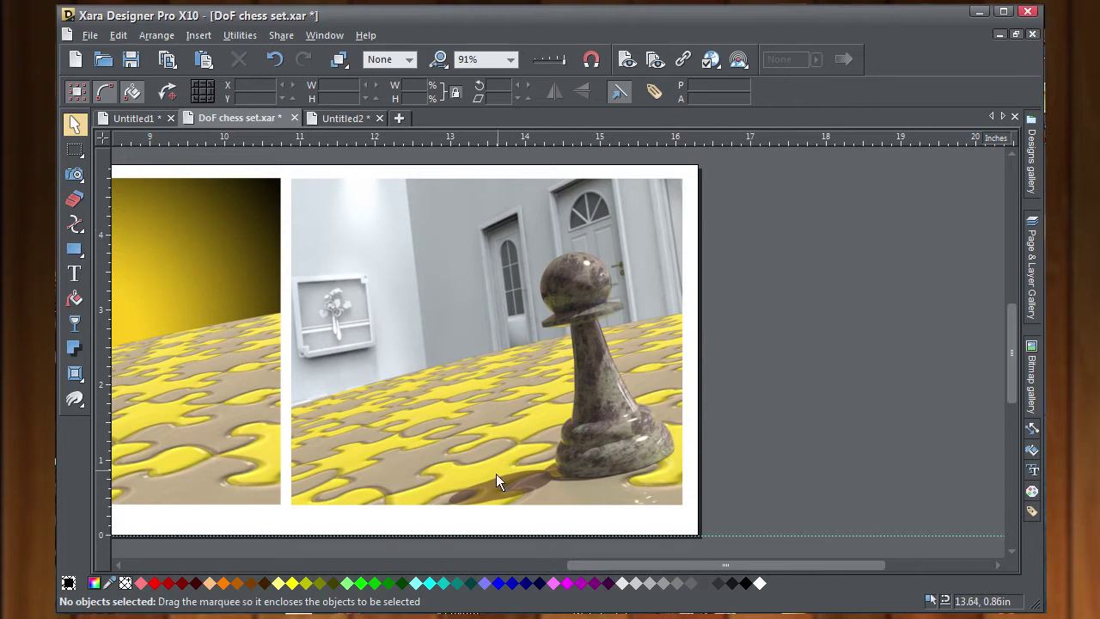
left_click(489, 500)
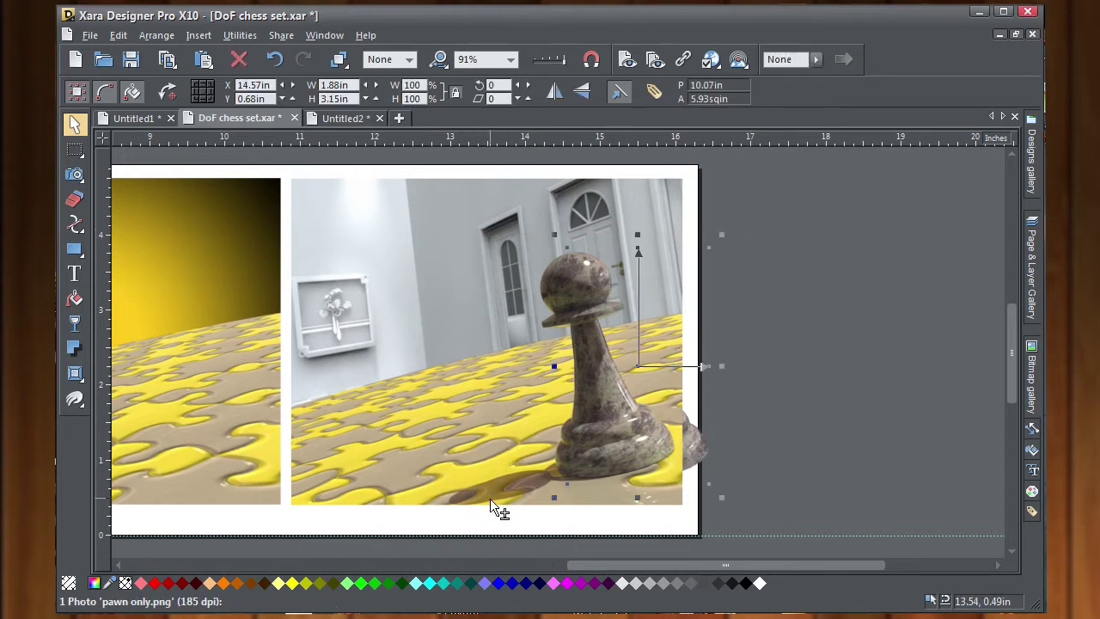
key("Right")
key("Right")
key("Right")
key("Right")
key("Right")
key("Right")
key("Right")
key("Right")
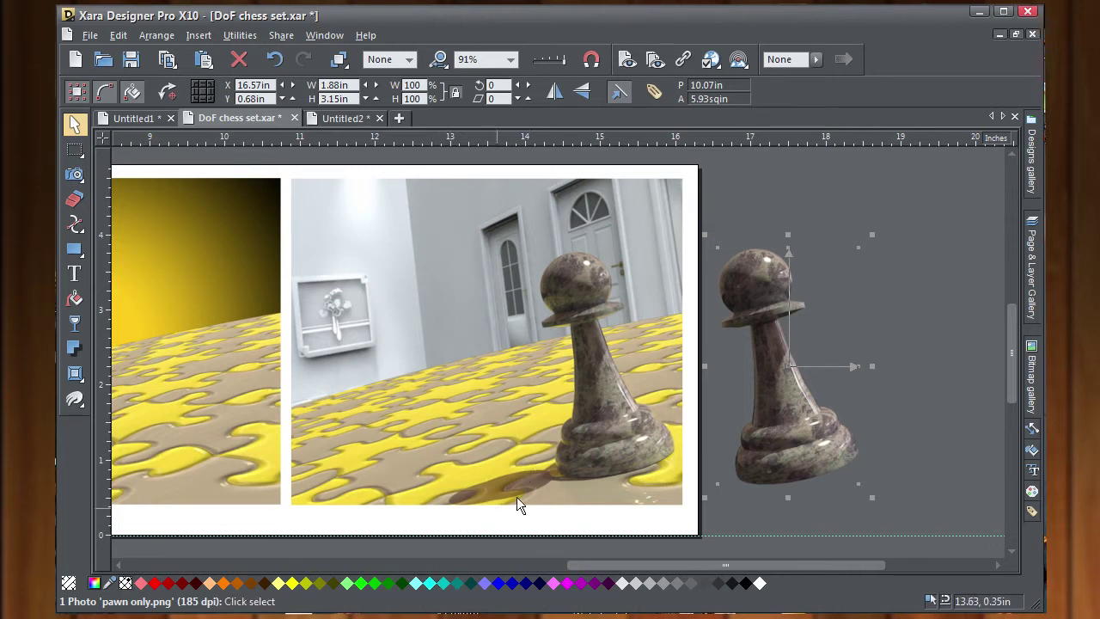
left_click(892, 411)
left_click_drag(757, 369, 207, 385)
- Position the pawn photo on the right and enlarge it to 2.46 × 4.11 in
key("shift+F8")
left_click_drag(395, 416, 754, 406)
key("F2")
left_click_drag(635, 306, 622, 305)
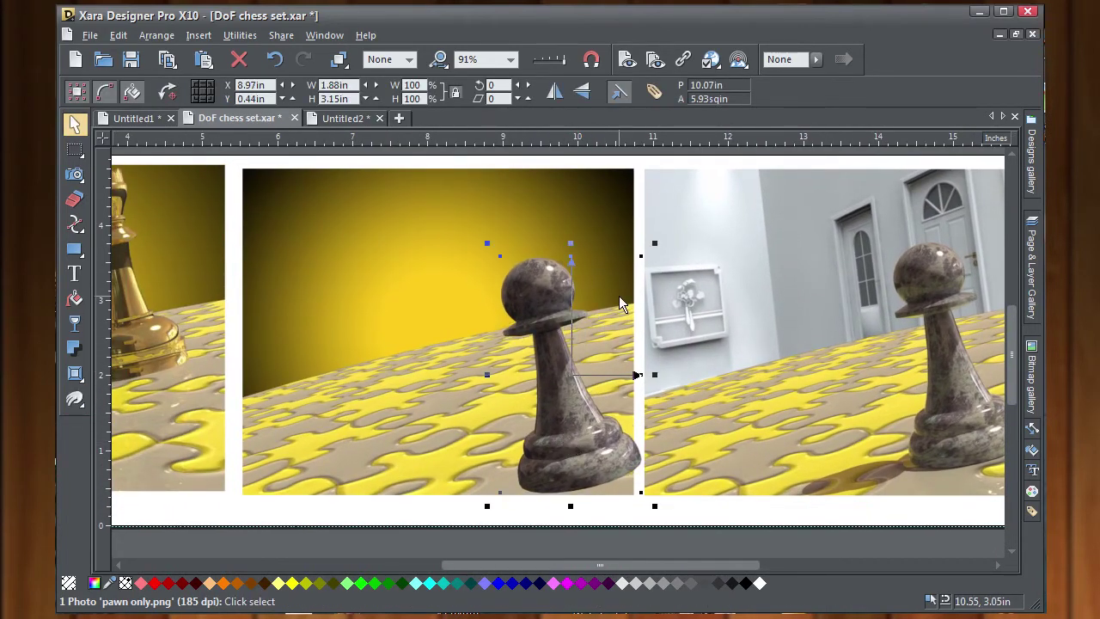
left_click_drag(653, 243, 695, 211)
left_click_drag(622, 379, 616, 390)
key("shift+F8")
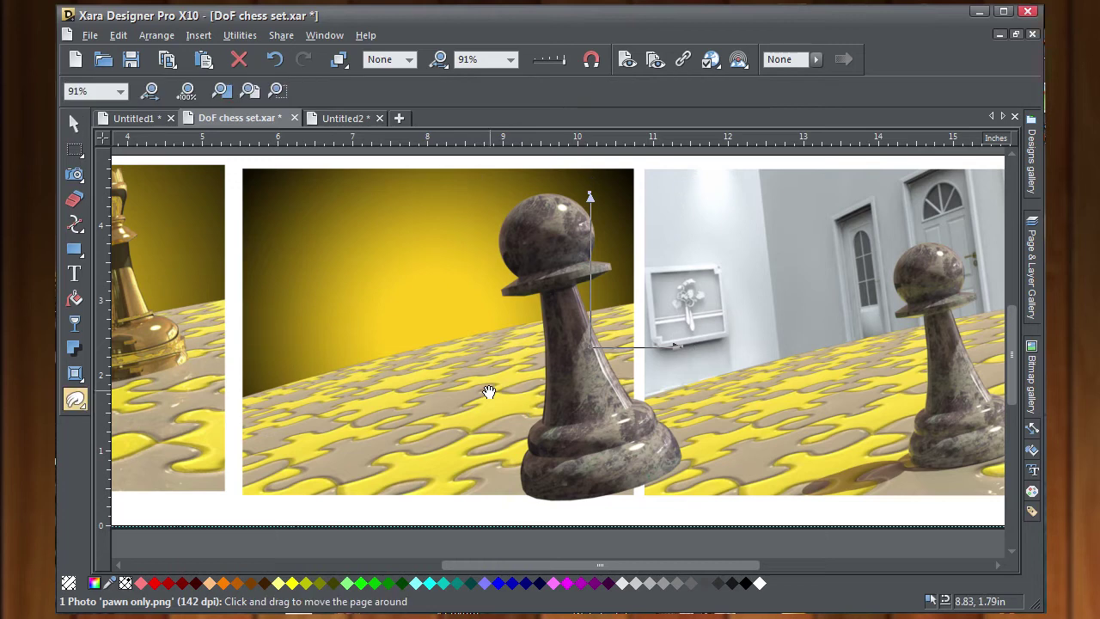
left_click_drag(490, 396, 673, 427)
- Move the board-only.jpg photo in behind the pawn and put it to the back
key("F2")
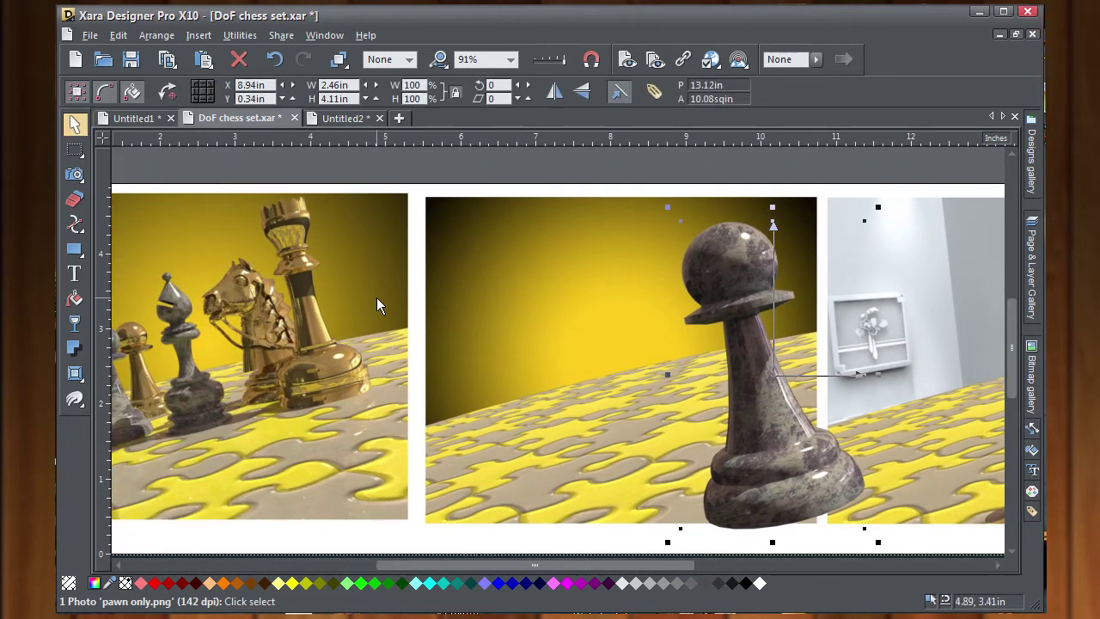
left_click_drag(376, 305, 785, 300)
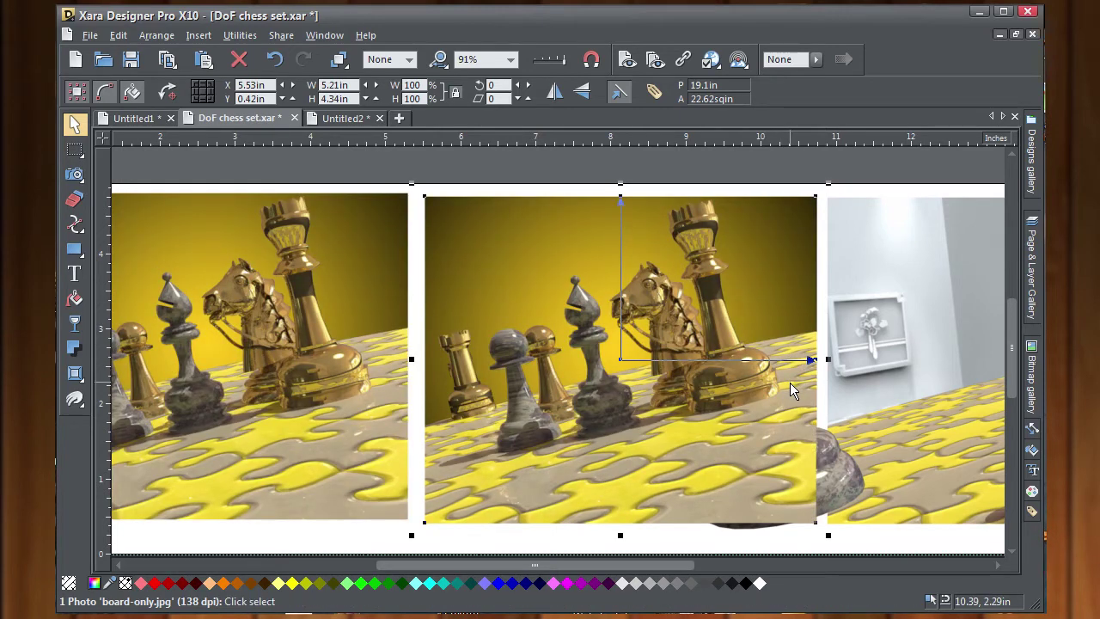
key("ctrl+b")
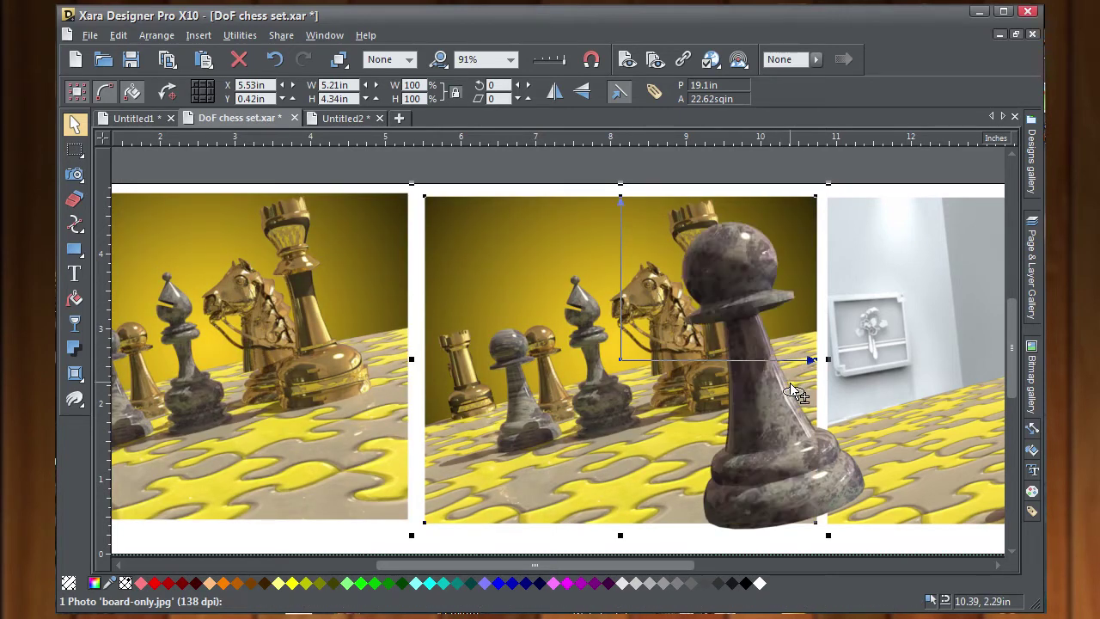
- Push the neighbouring photos outward and nudge the pawn slightly right and down
left_click_drag(875, 340, 981, 347)
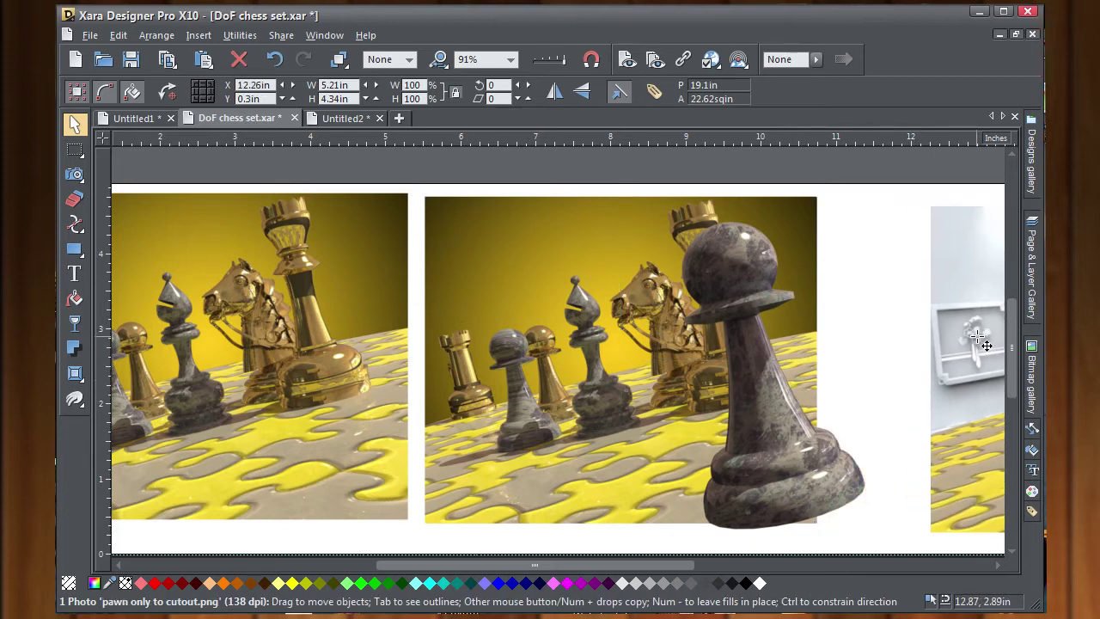
left_click_drag(382, 316, 277, 321)
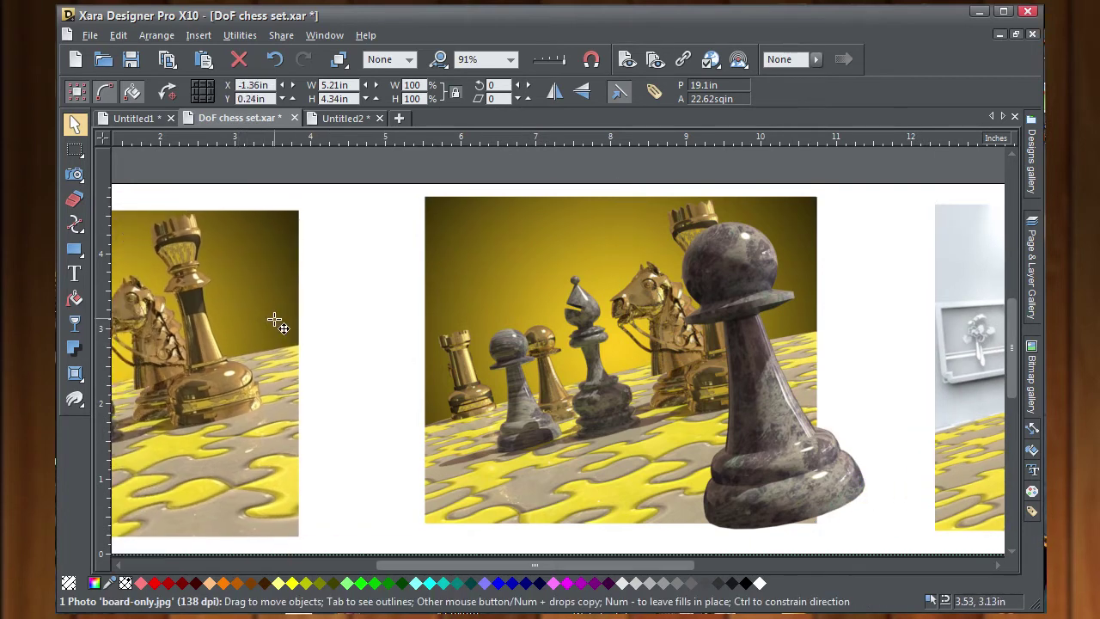
left_click(393, 315)
left_click_drag(758, 426, 780, 446)
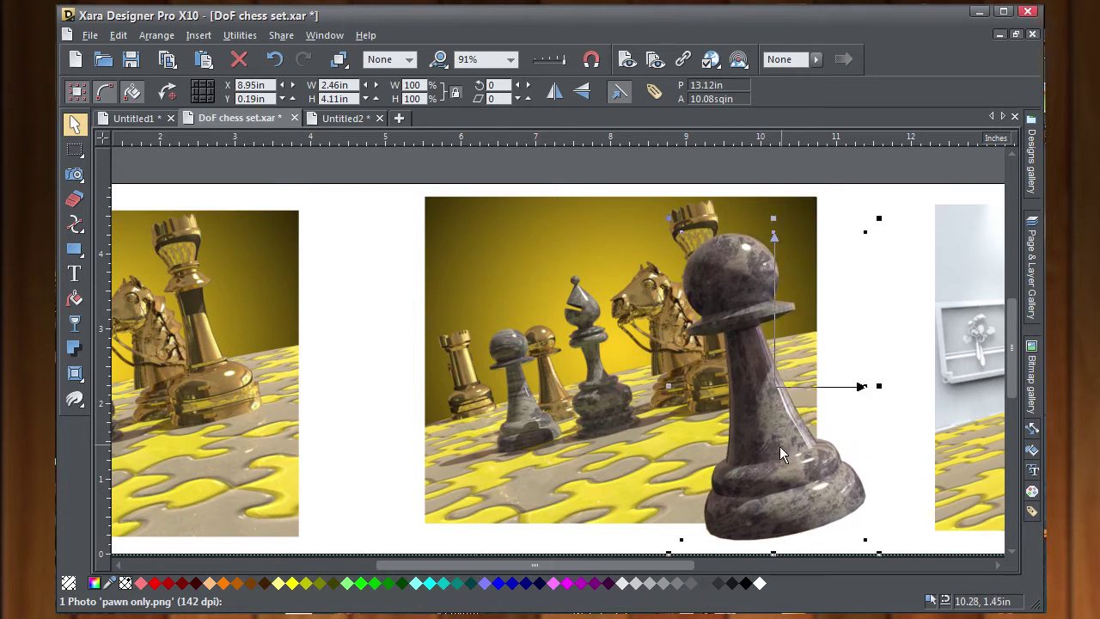
left_click(558, 275)
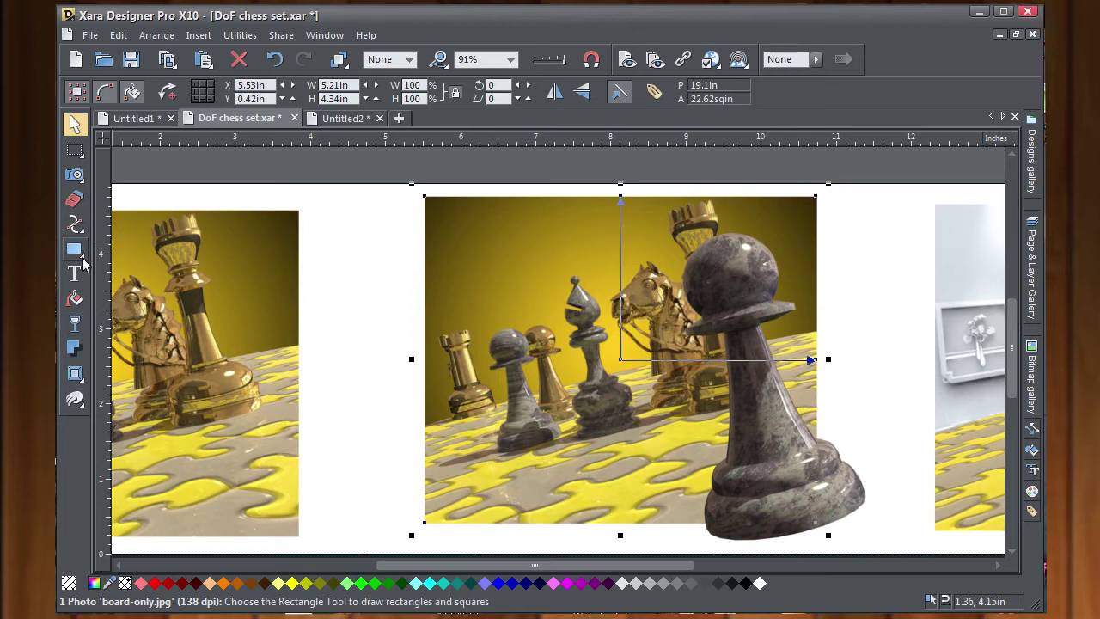
- Apply a linear transparency fade across the board photo and adjust its start and end points
left_click(75, 324)
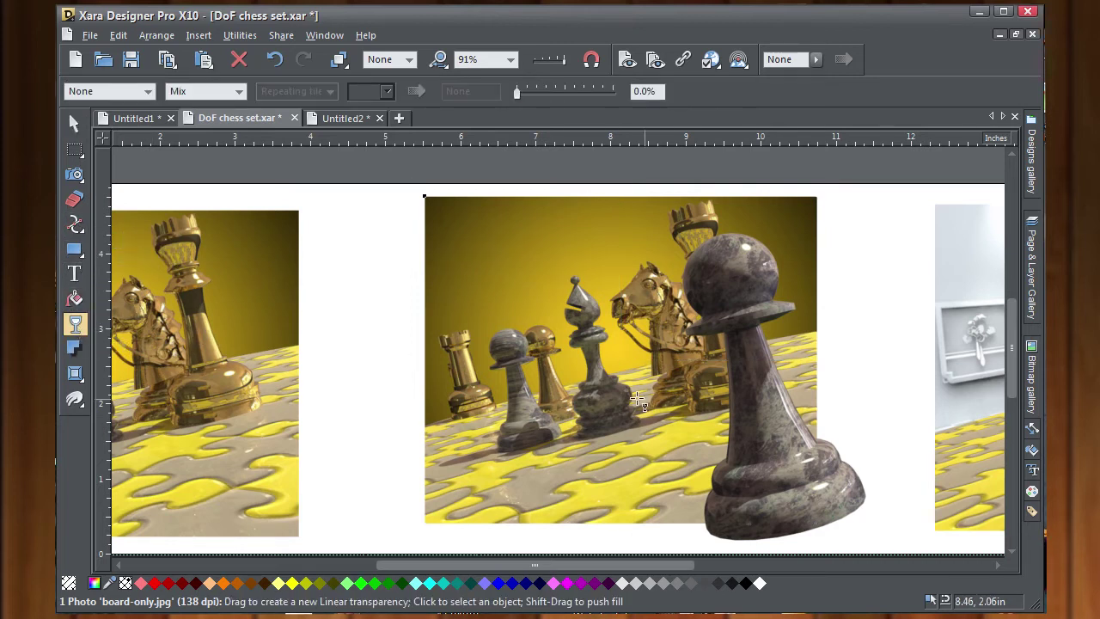
left_click_drag(592, 343, 645, 473)
left_click_drag(595, 364, 617, 396)
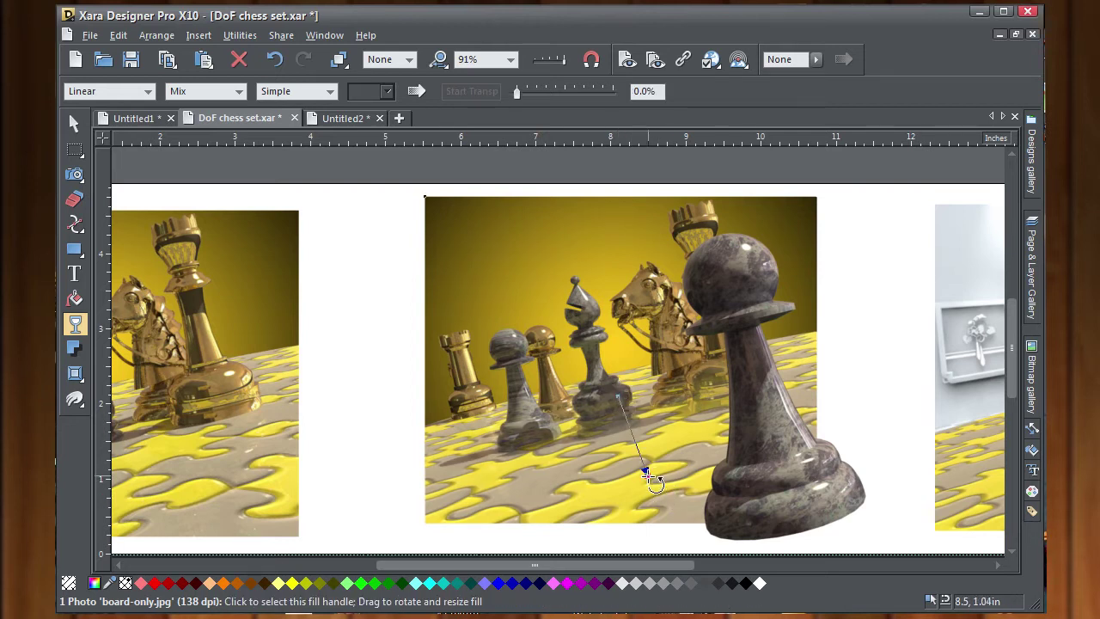
left_click(648, 474)
key("F2")
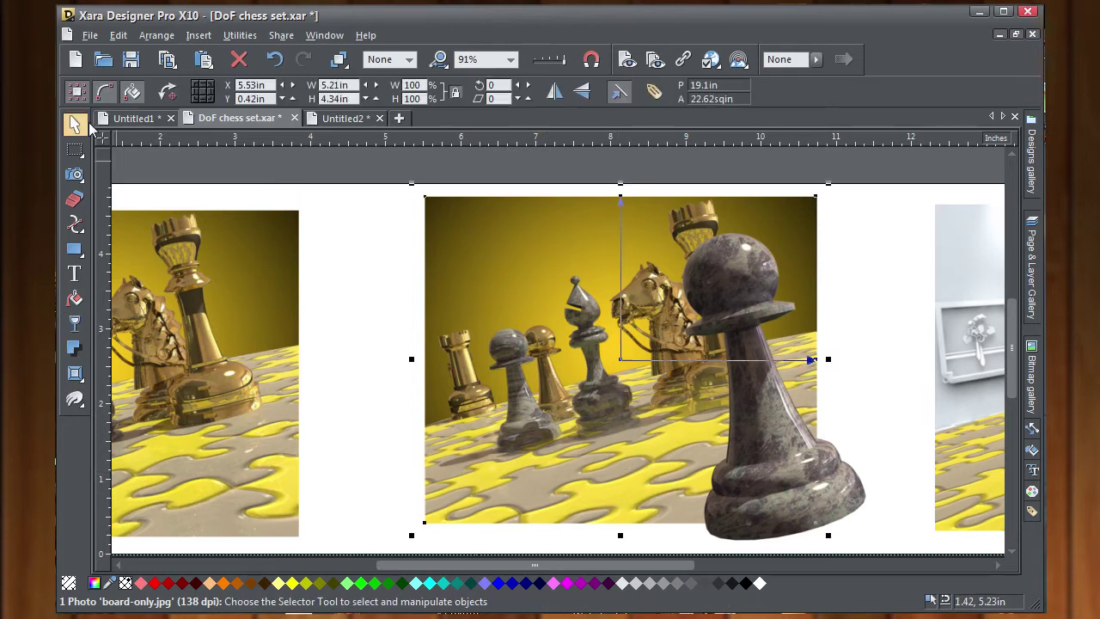
left_click_drag(712, 532, 691, 521)
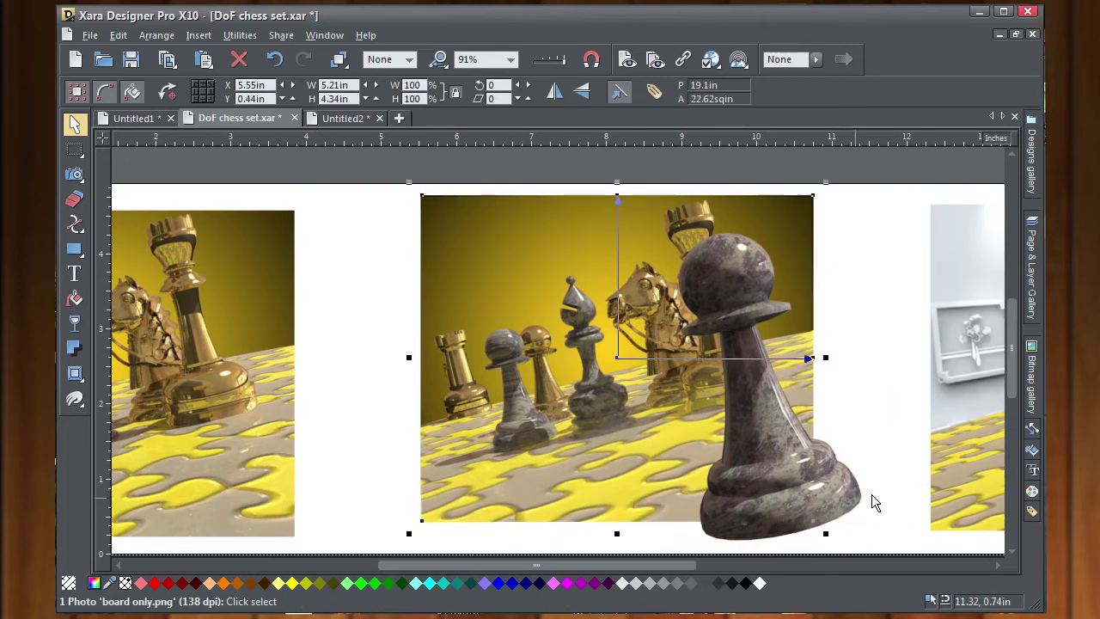
- Blur the board-only.jpg photo to -100 using the Photo tool's blur control
left_click(910, 415)
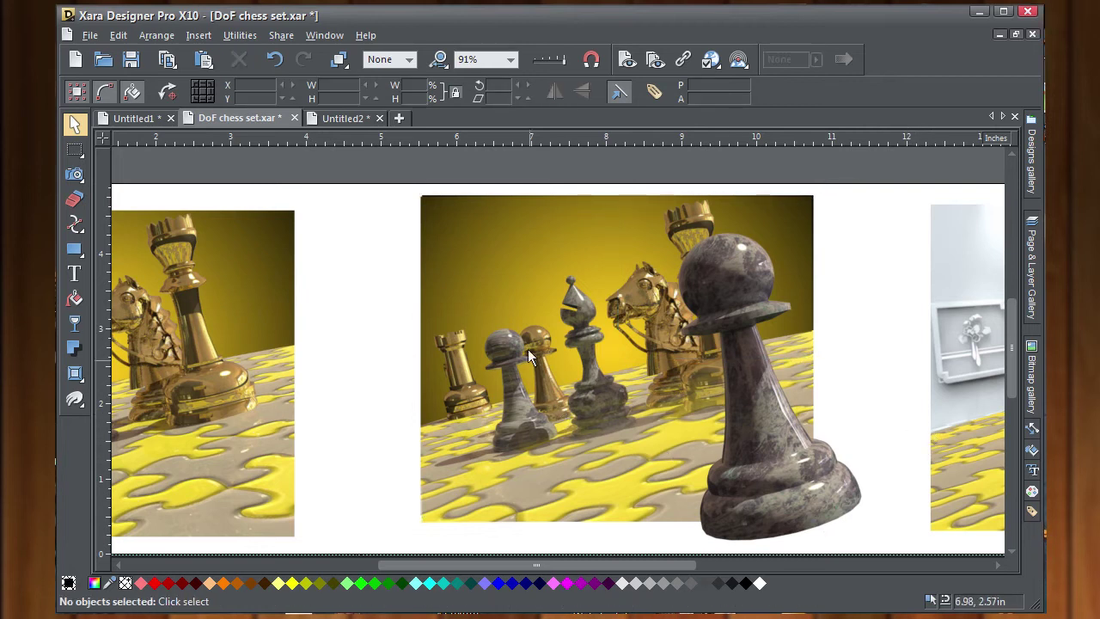
left_click(578, 314)
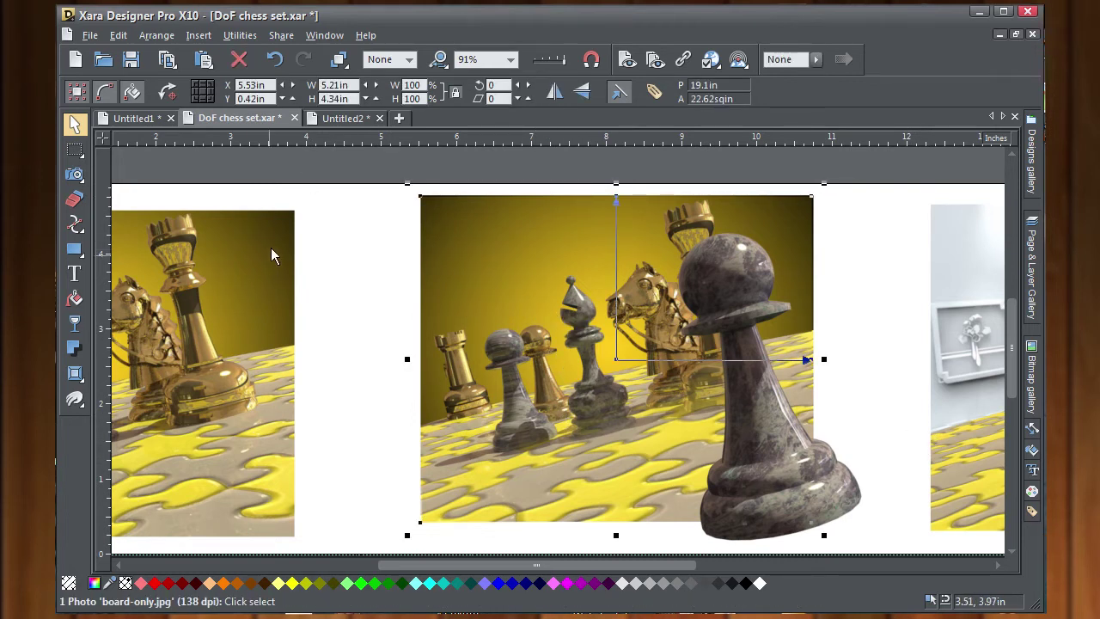
left_click(75, 175)
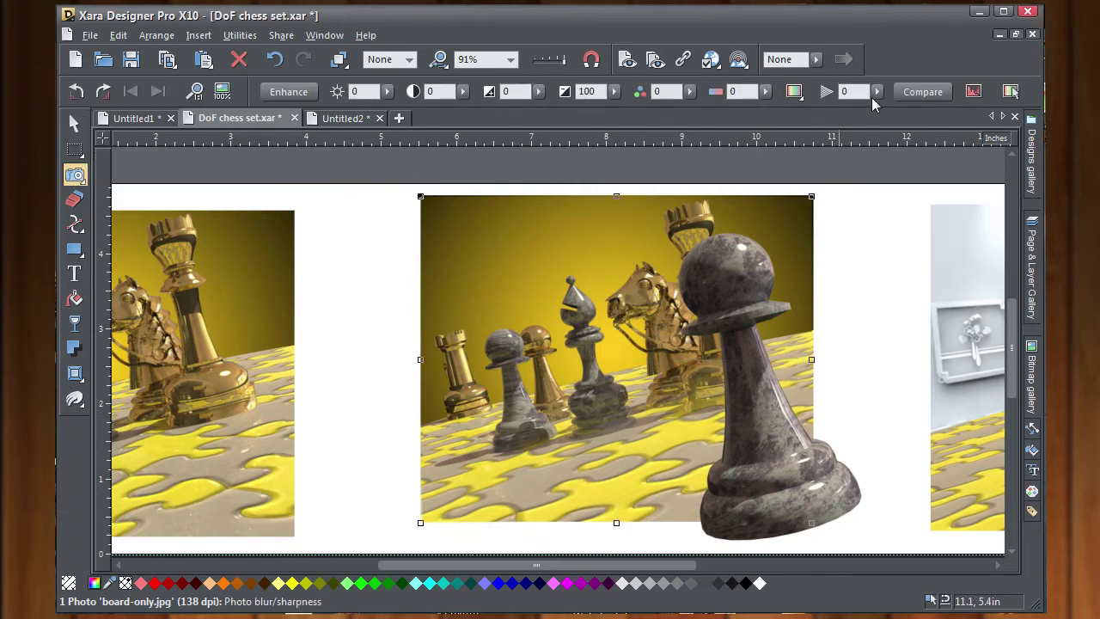
left_click(876, 92)
left_click_drag(876, 106, 808, 138)
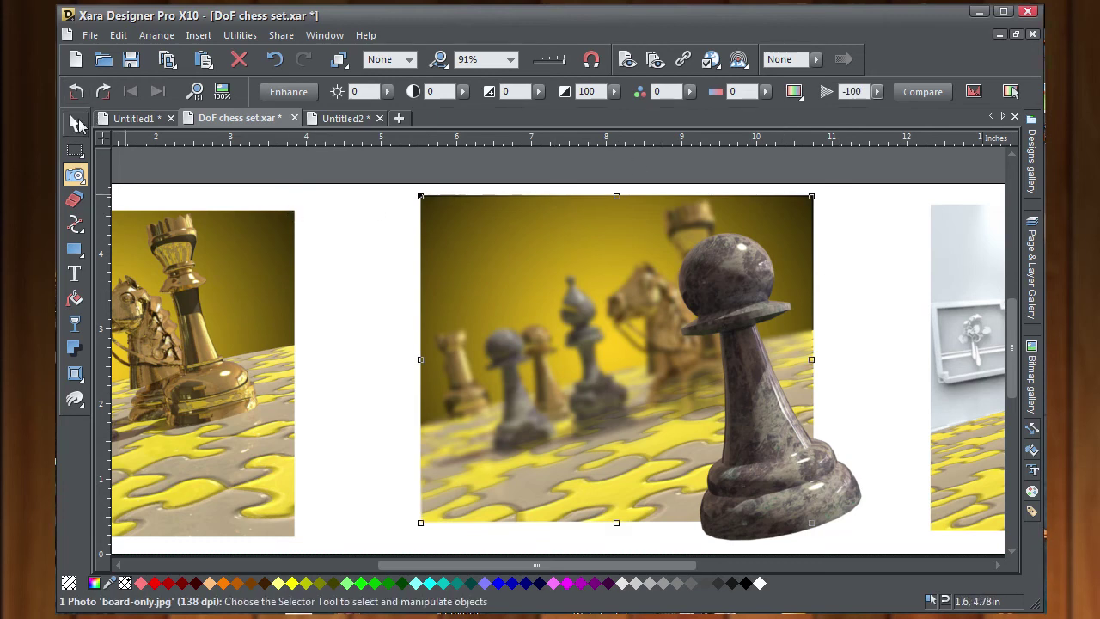
left_click(75, 123)
scroll(365, 314, "down", 1)
left_click(379, 197)
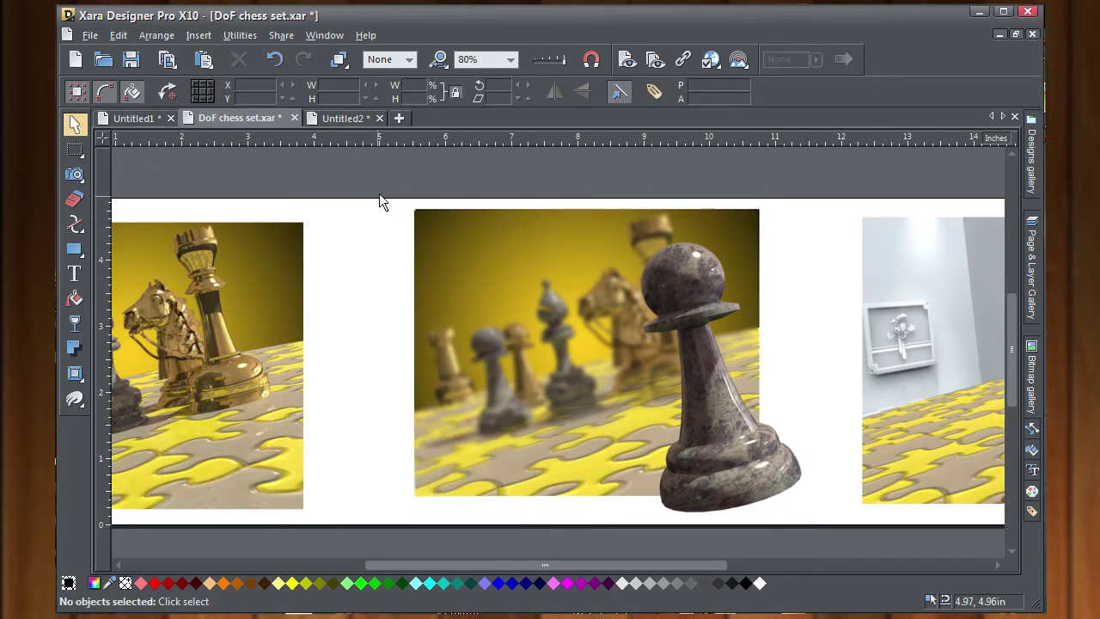
left_click_drag(381, 177, 845, 522)
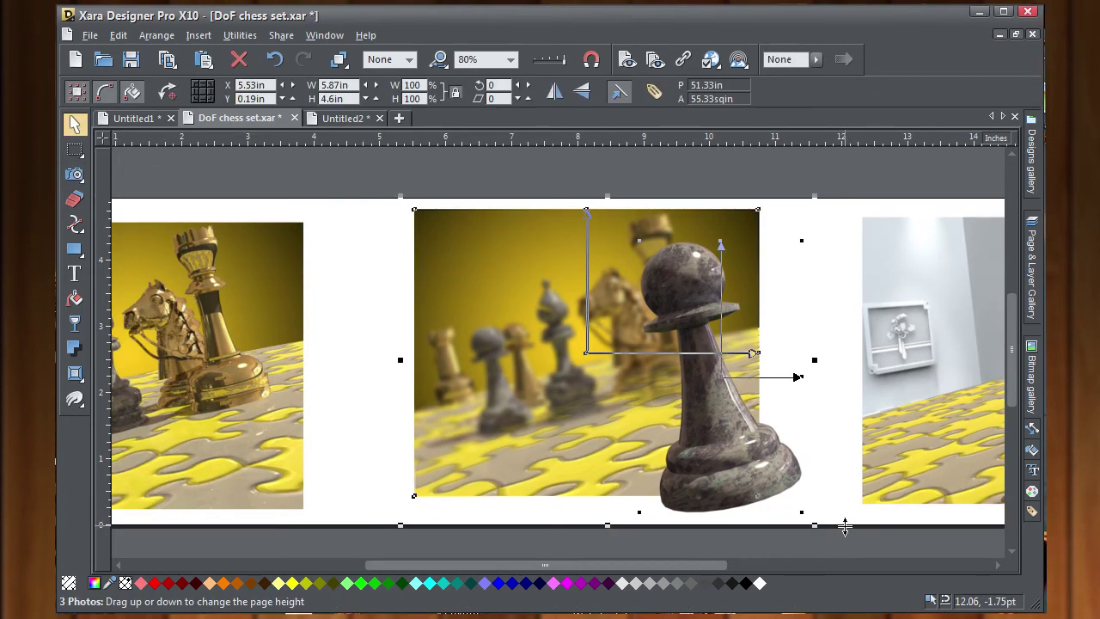
key("ctrl+6")
left_click(801, 407)
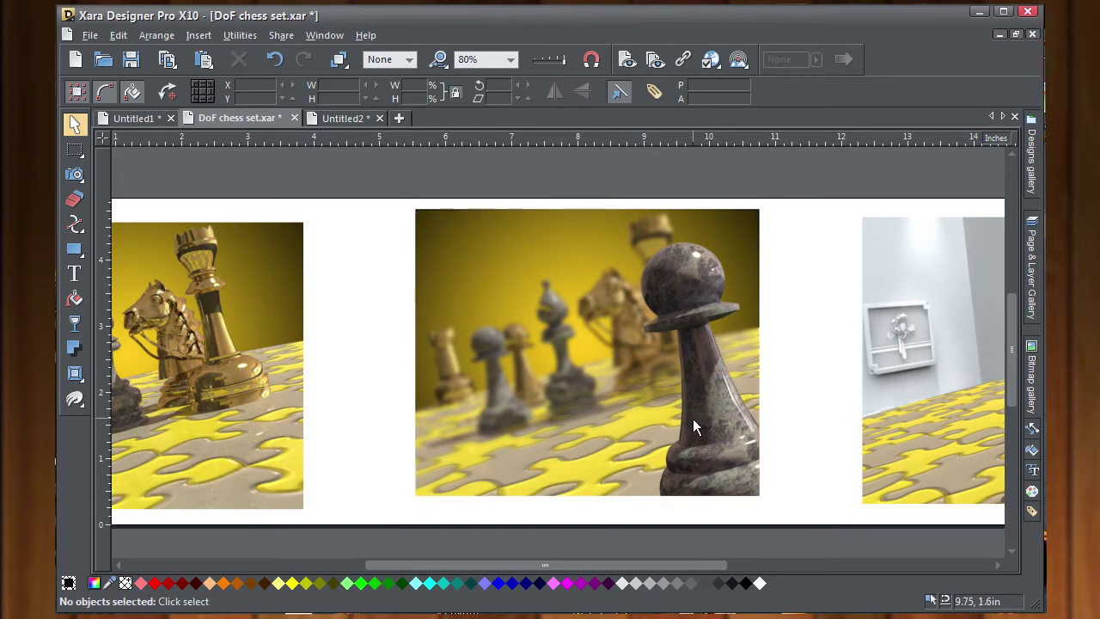
scroll(692, 418, "up", 1)
scroll(693, 418, "up", 1)
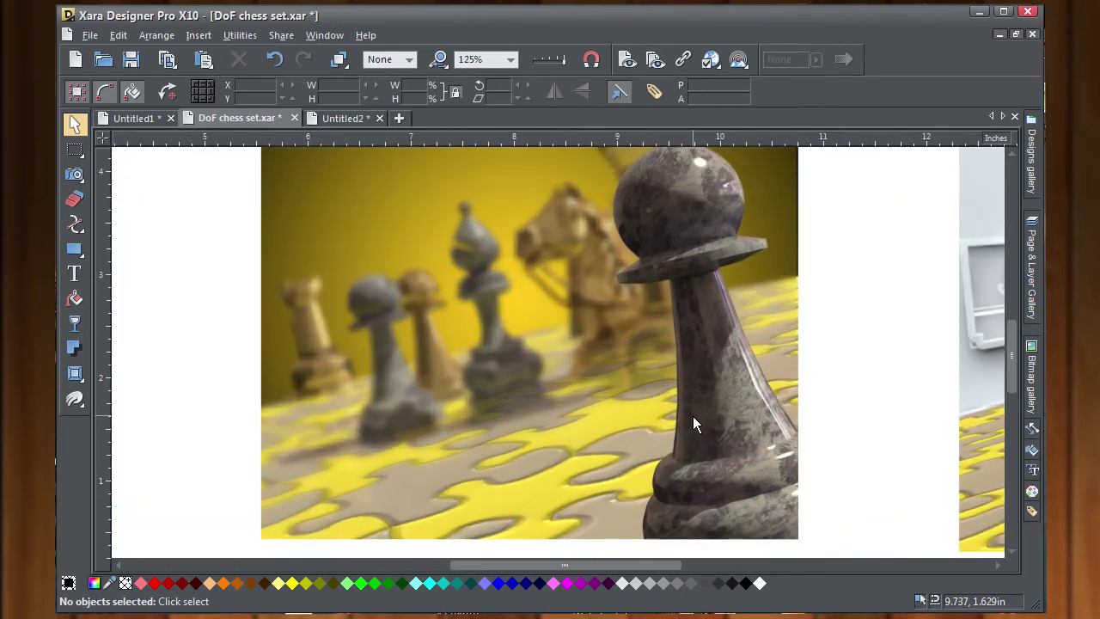
scroll(693, 417, "down", 1)
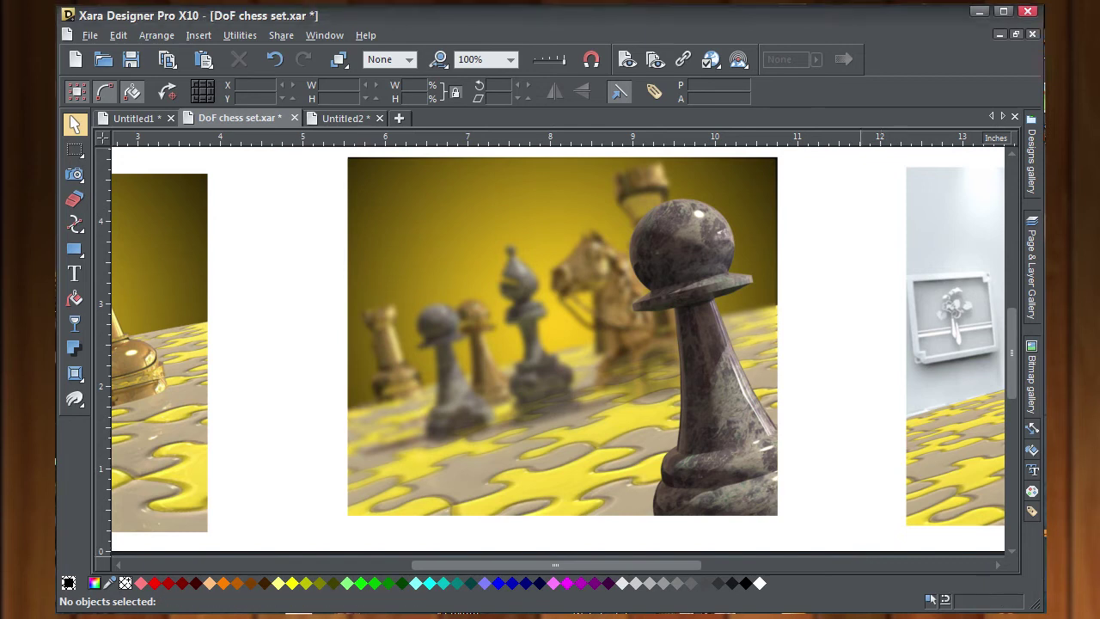
left_click_drag(667, 419, 671, 416)
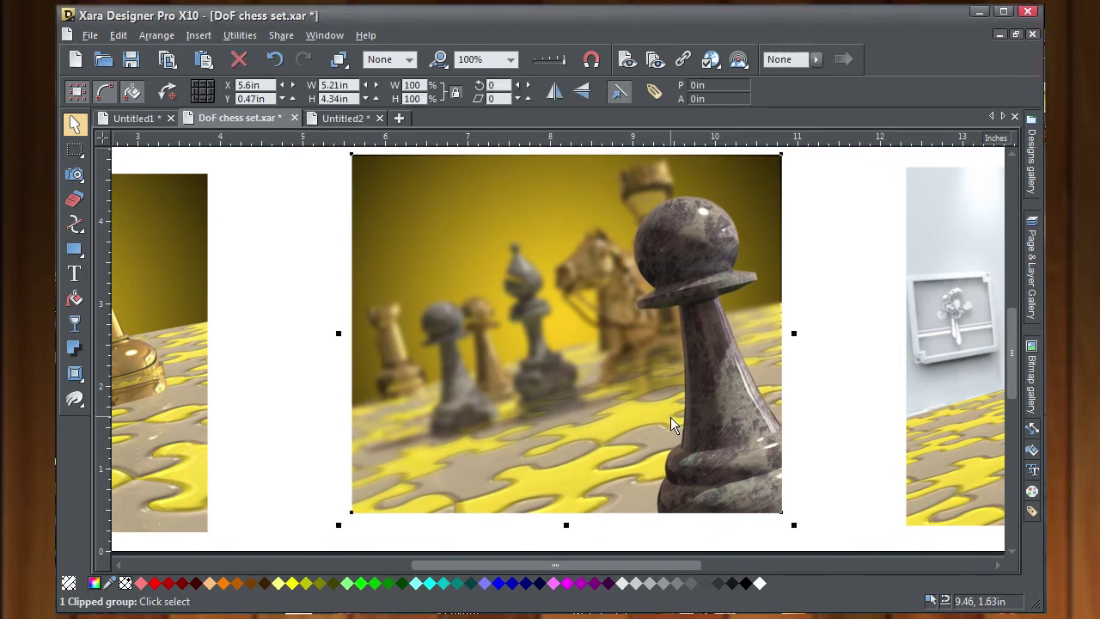
left_click(821, 300)
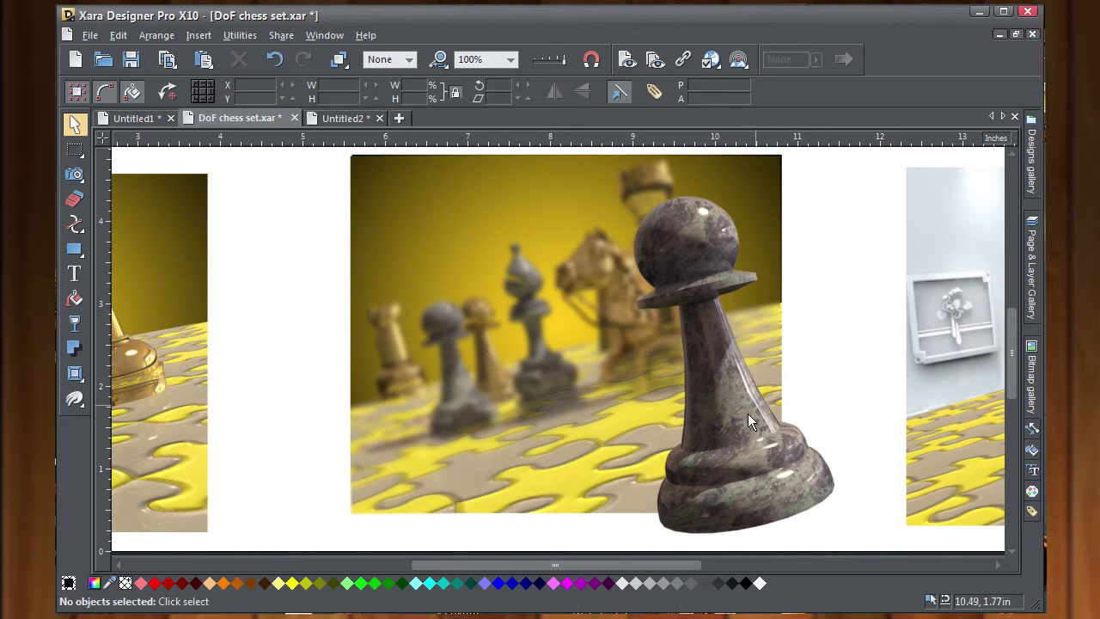
left_click(530, 259)
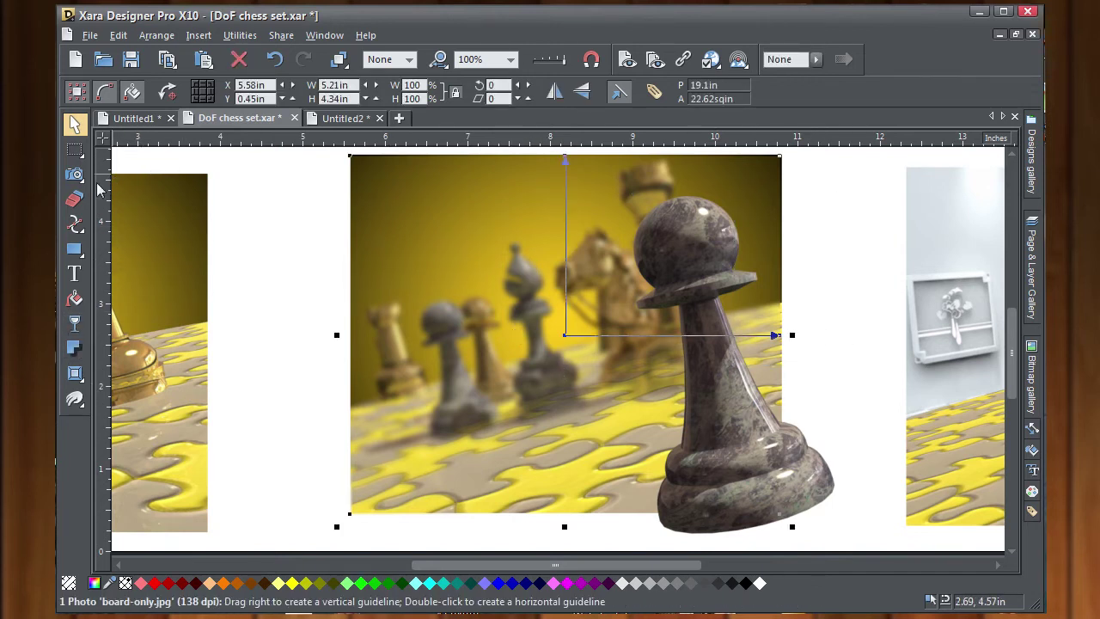
- Set the board photo's blur/sharpness value to 0 with the Photo tool
left_click(74, 174)
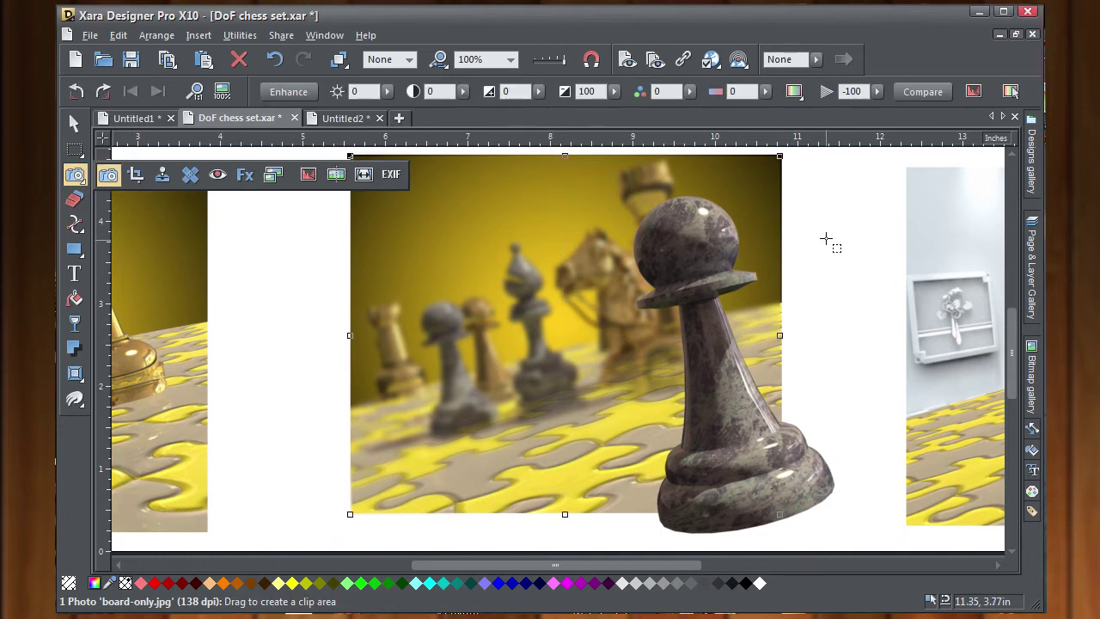
left_click(869, 90)
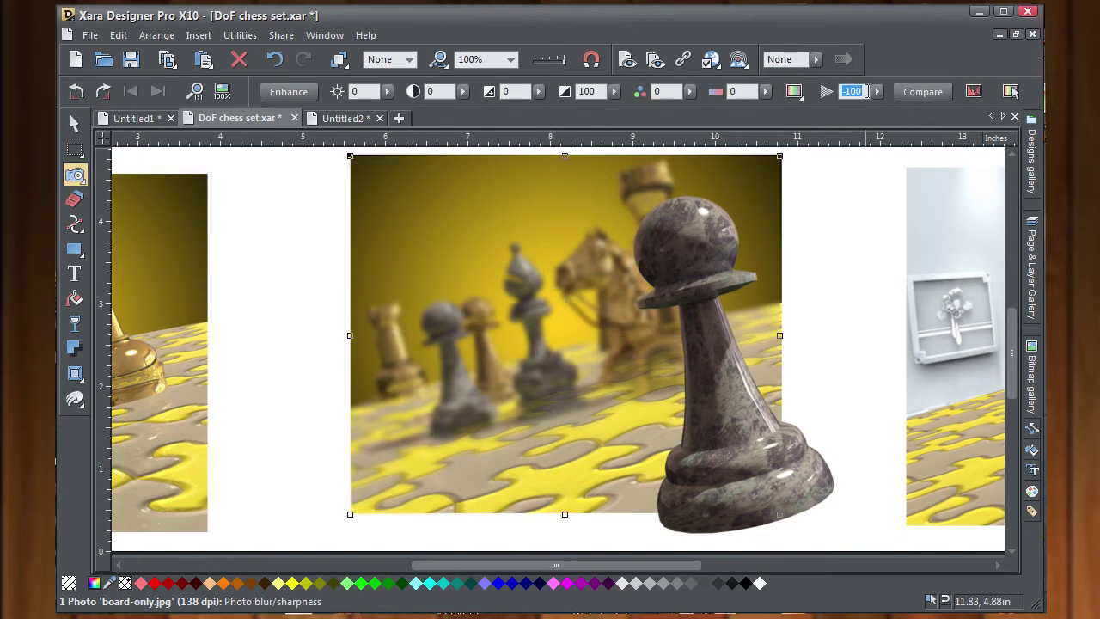
type("0")
key("Return")
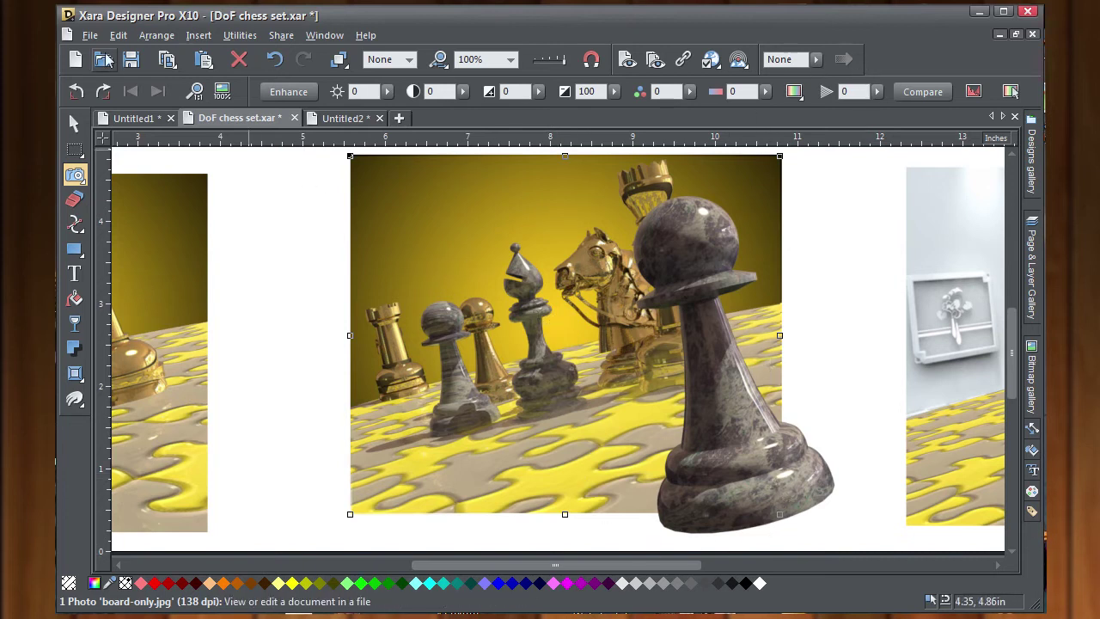
- Select the board only.png photo, undoing an accidental delete and a slight move
left_click(74, 122)
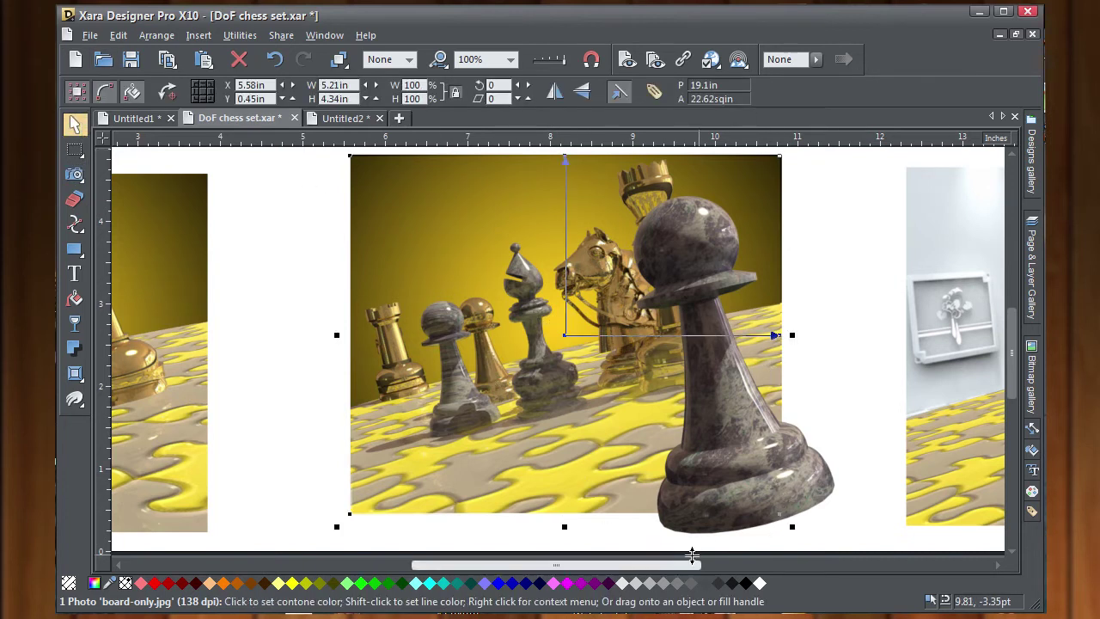
left_click(616, 469)
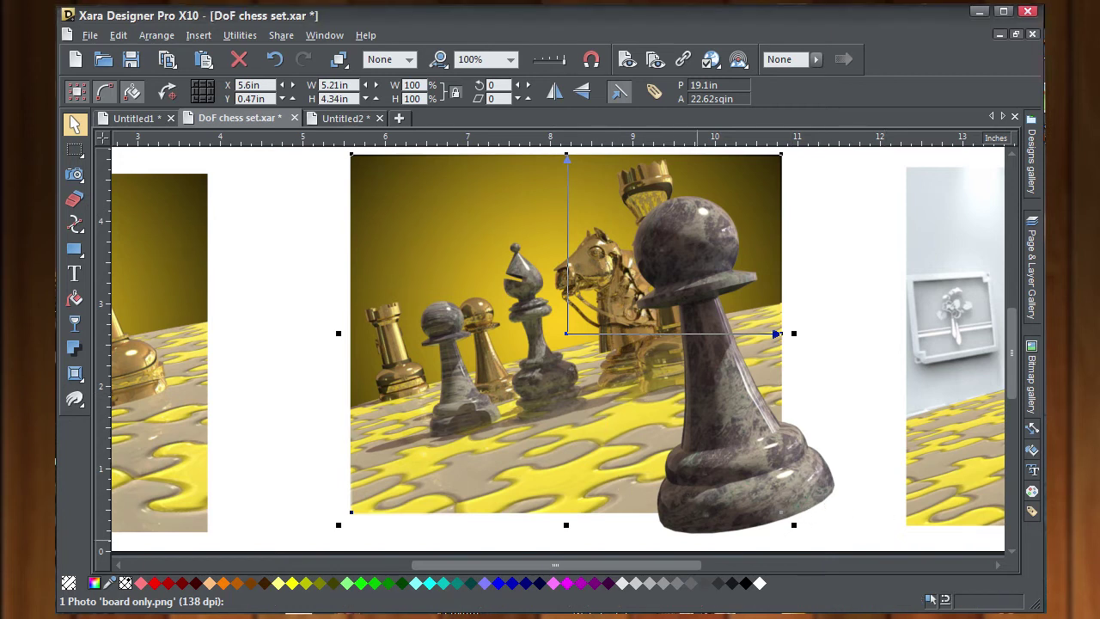
key("Delete")
key("ctrl+z")
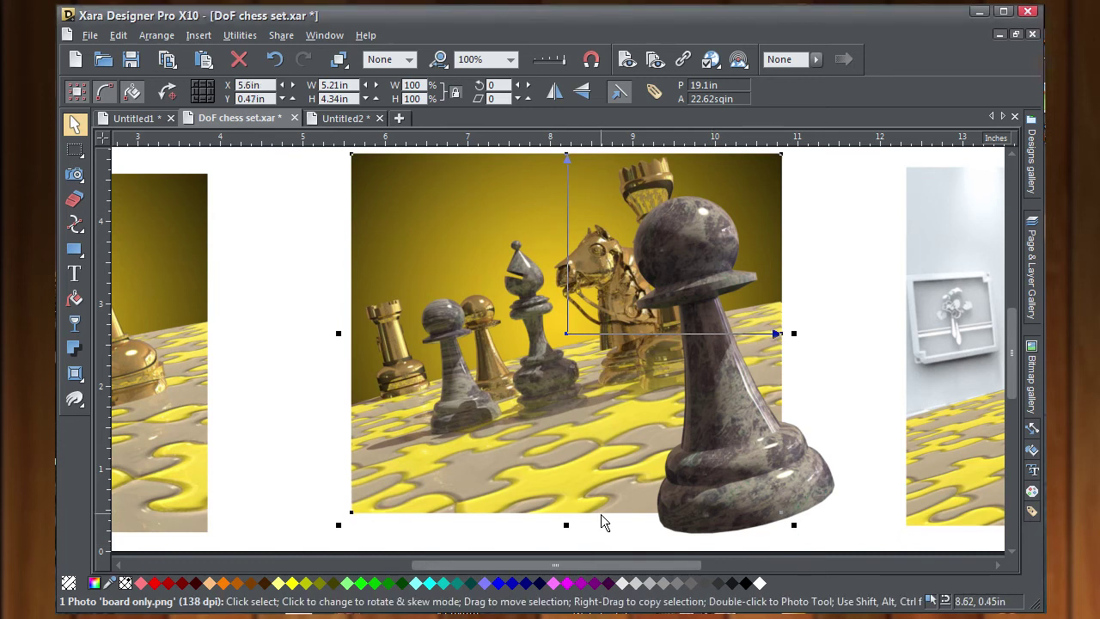
left_click(558, 506)
mouse_move(557, 506)
left_mouse_down()
mouse_move(562, 528)
mouse_move(567, 507)
left_mouse_up()
key("ctrl+z")
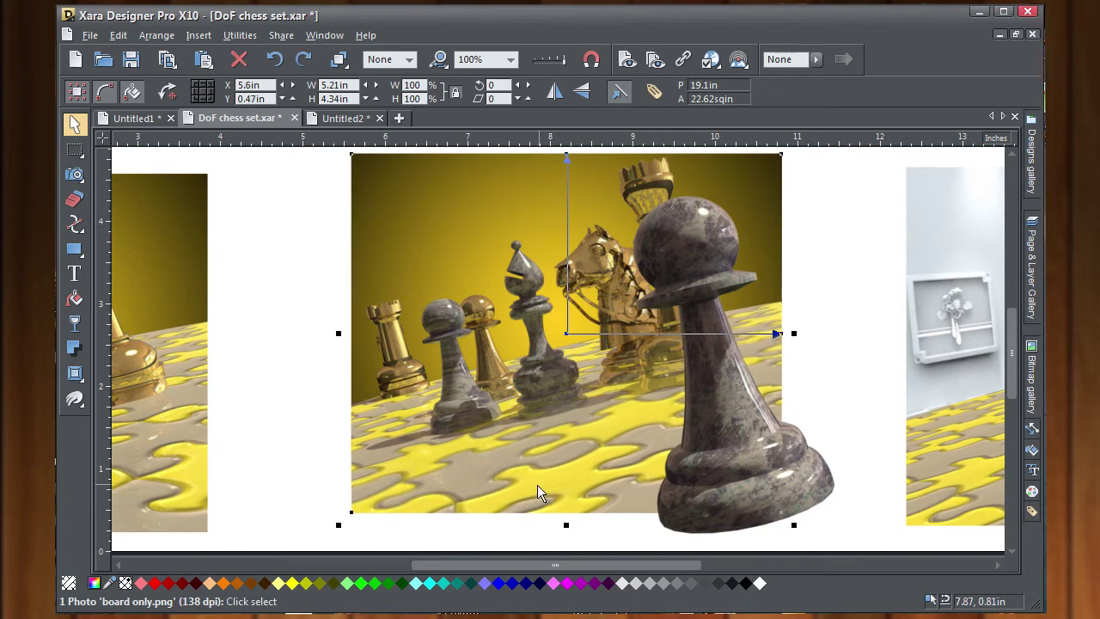
- Drag the board photo's blur/sharpness slider to -100
left_click(74, 175)
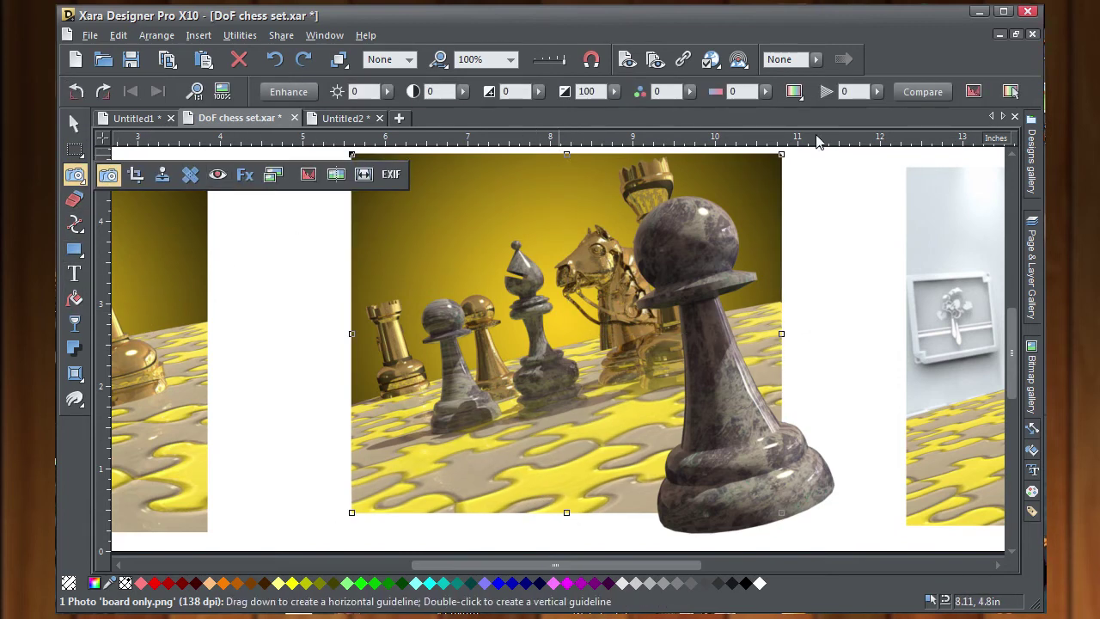
left_click(877, 93)
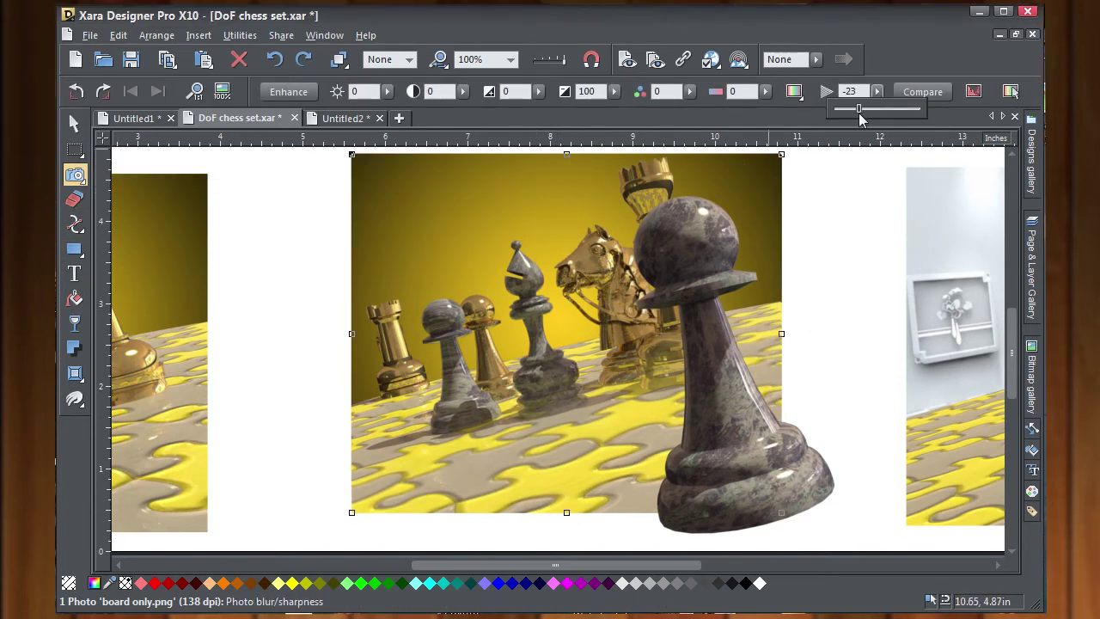
left_click_drag(859, 110, 805, 107)
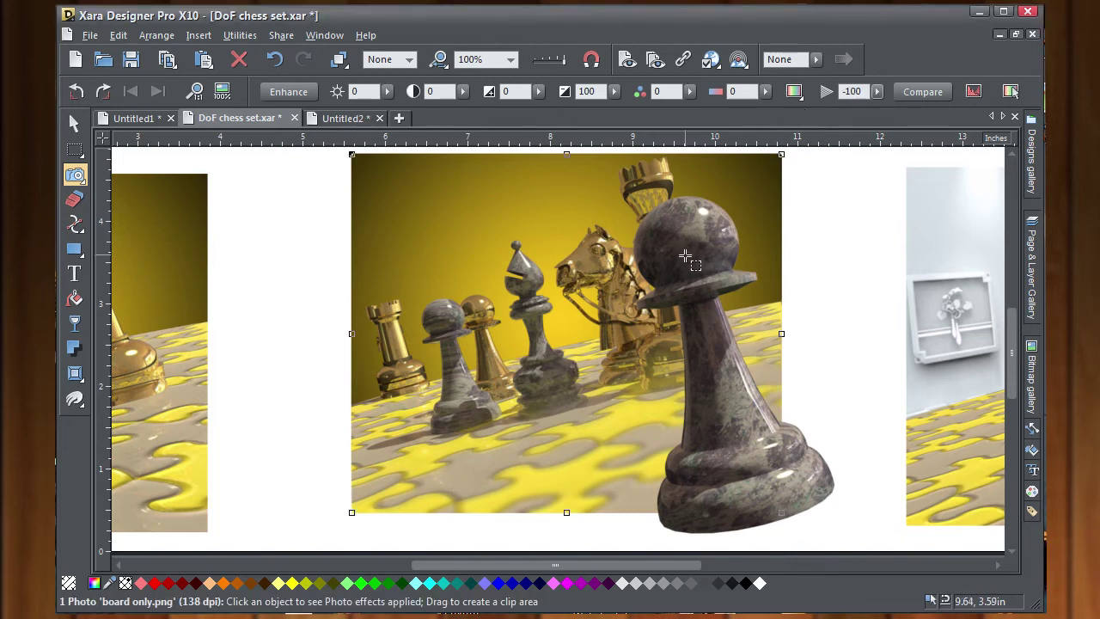
- Blur the pawn photo to -100, then deselect everything to inspect the result
left_click(684, 256)
left_click(877, 92)
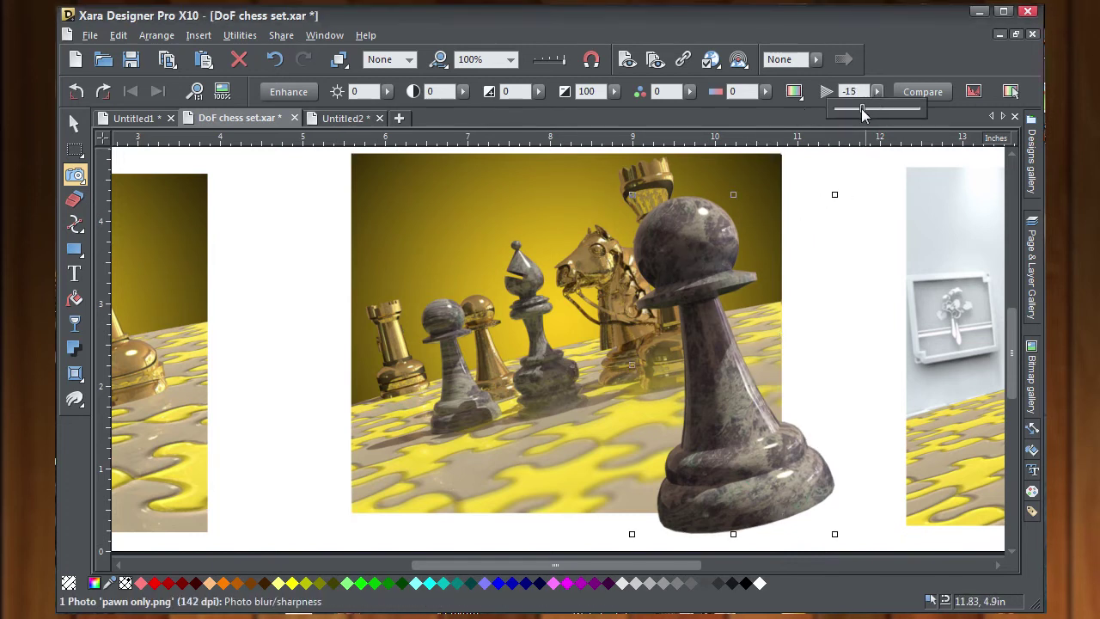
left_click_drag(861, 109, 769, 113)
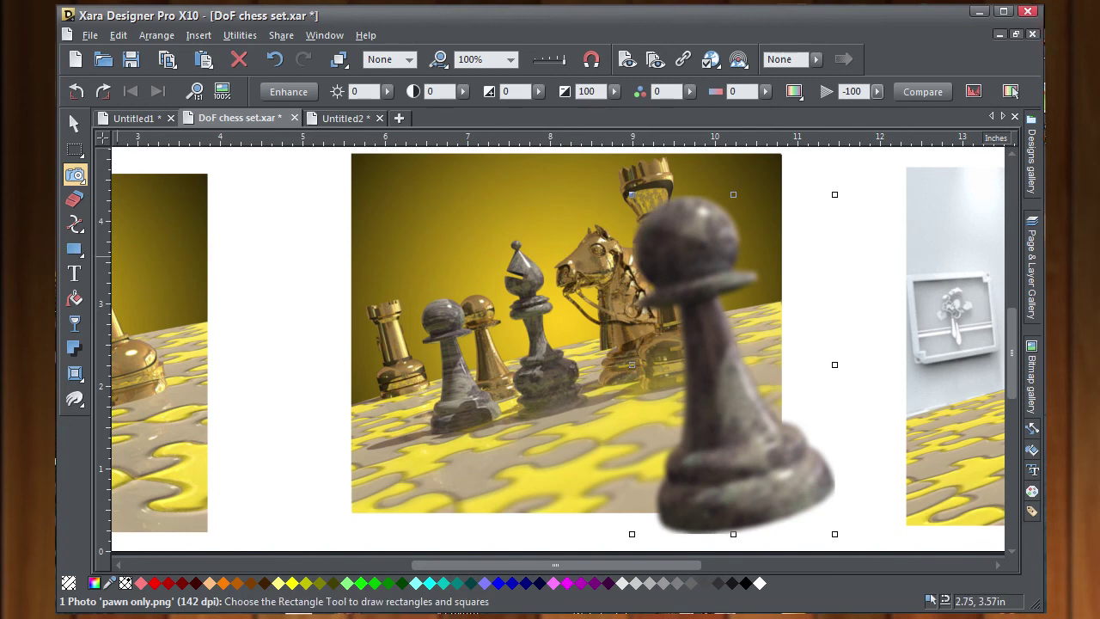
left_click(78, 123)
left_click(870, 361)
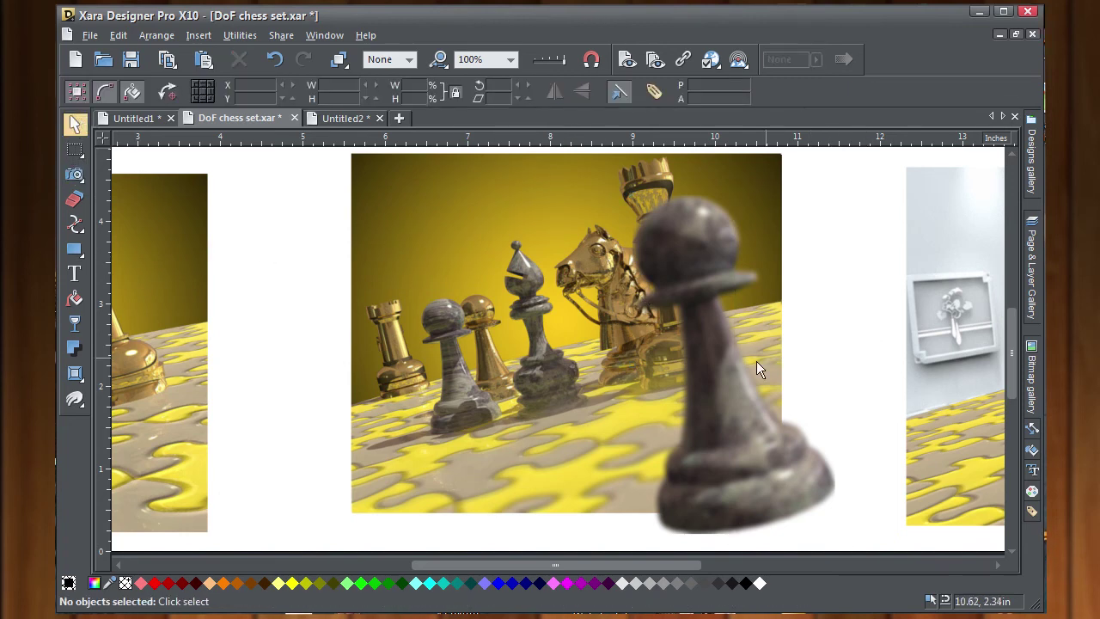
scroll(342, 271, "down", 1, "ctrl")
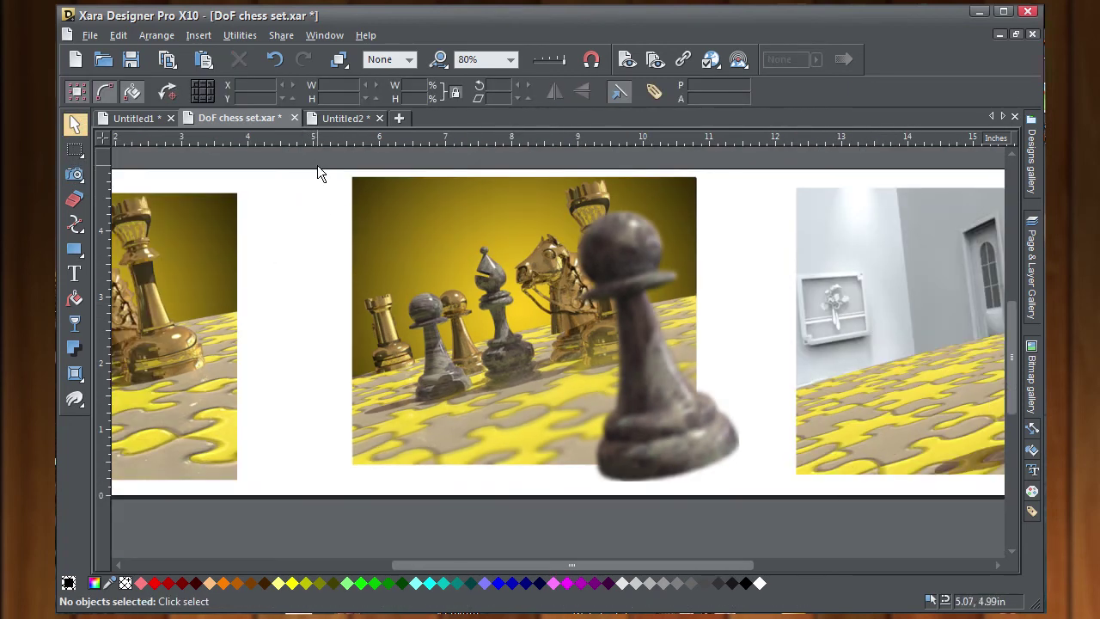
- Clip the pawn to the board photo's rectangle and deepen the pawn's blur to -200
left_click_drag(317, 165, 766, 519)
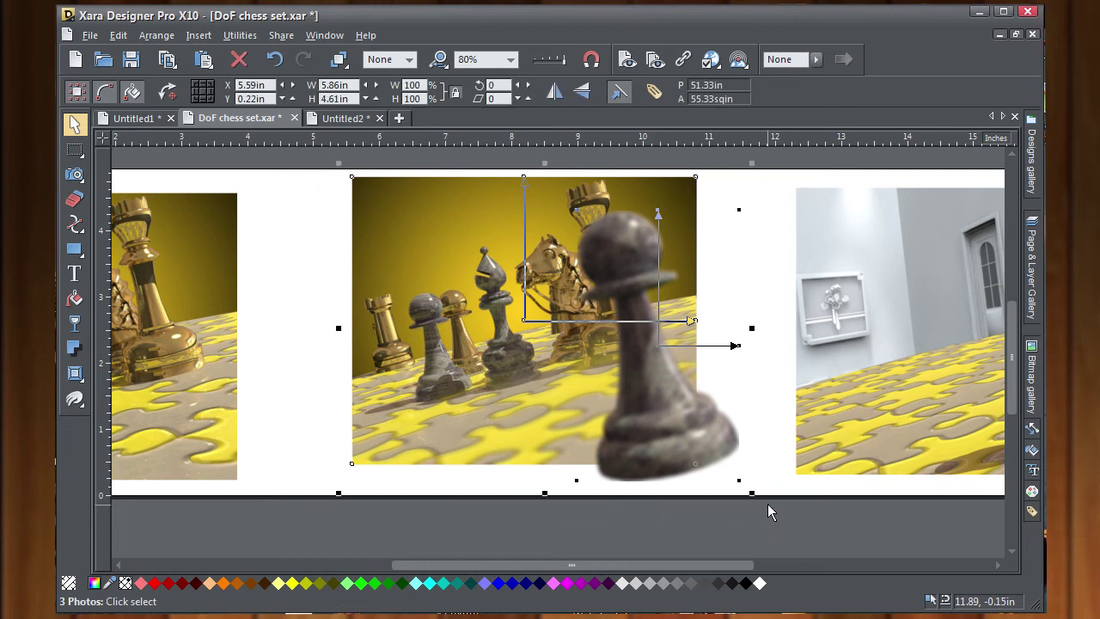
key("ctrl+5")
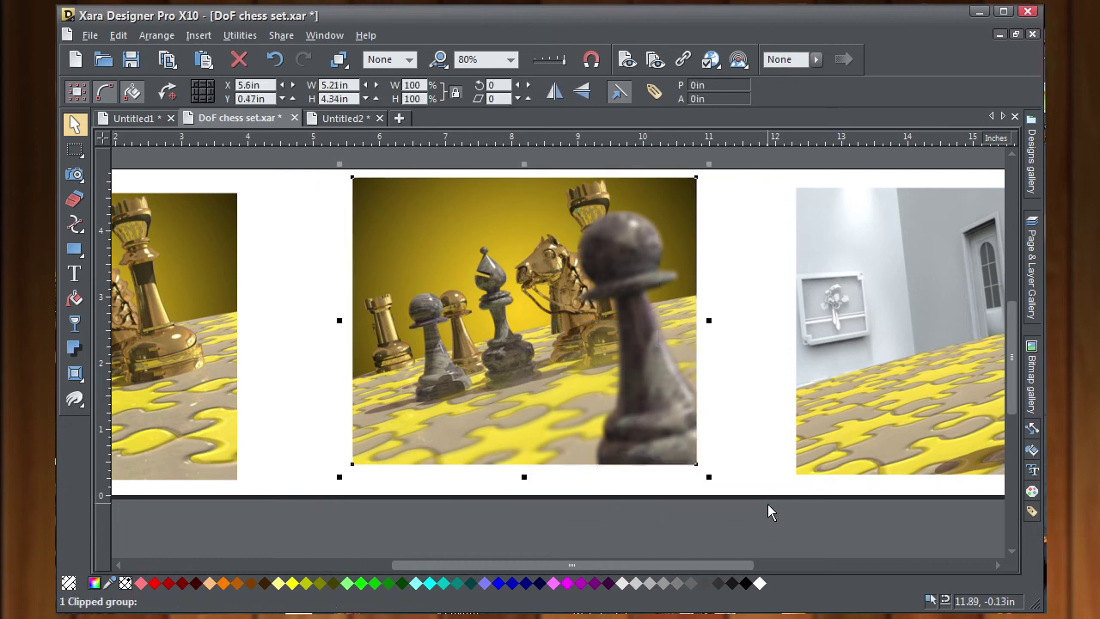
left_click(646, 403, "ctrl")
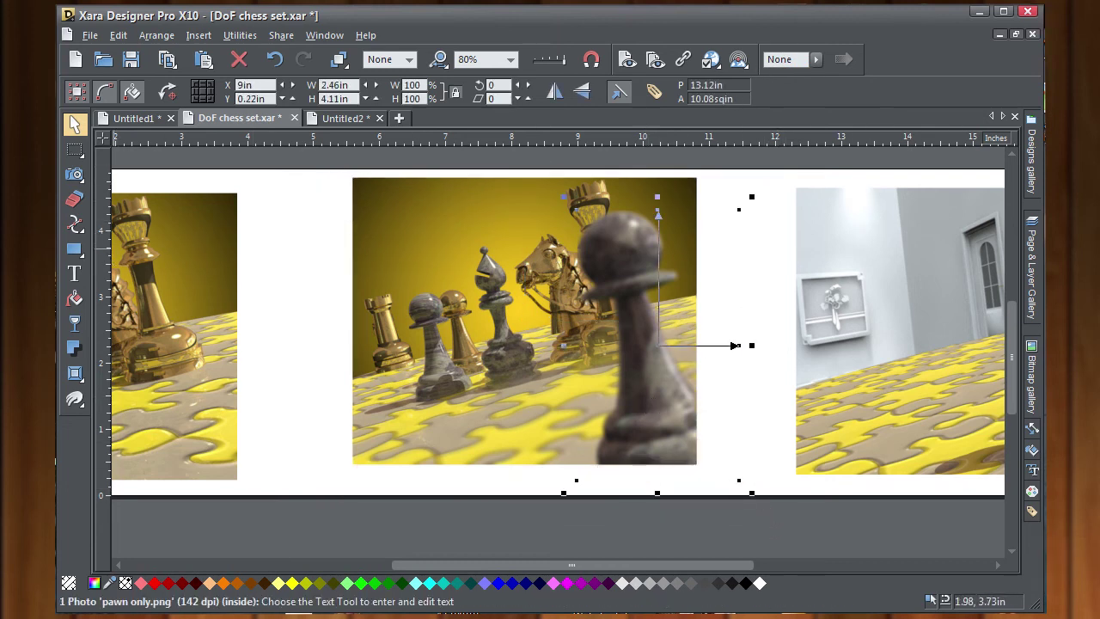
left_click(75, 174)
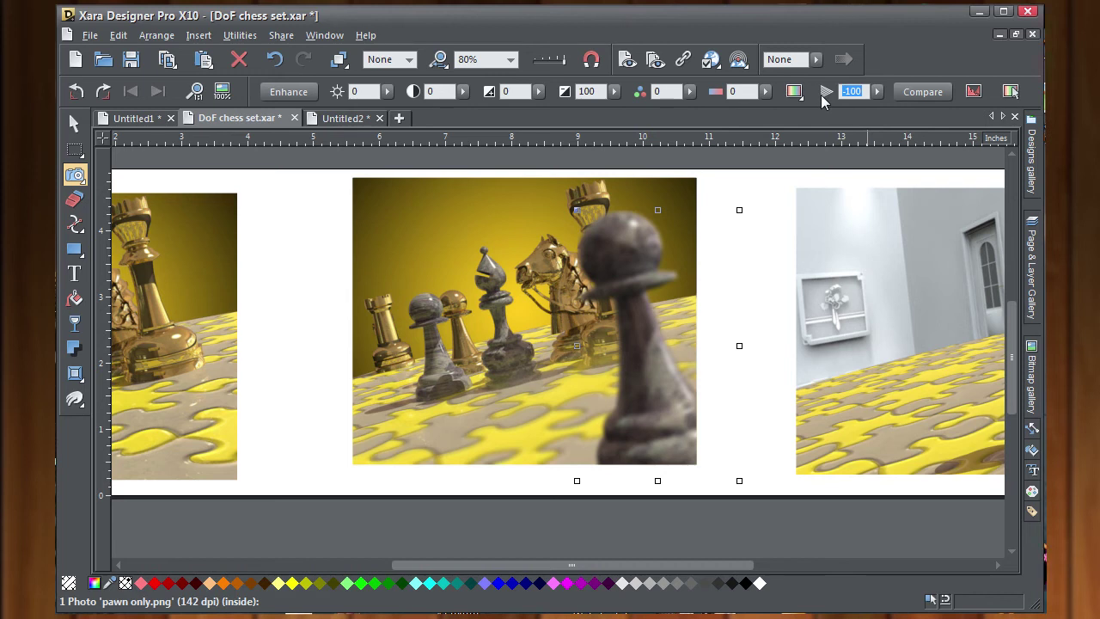
type("-200")
key("Return")
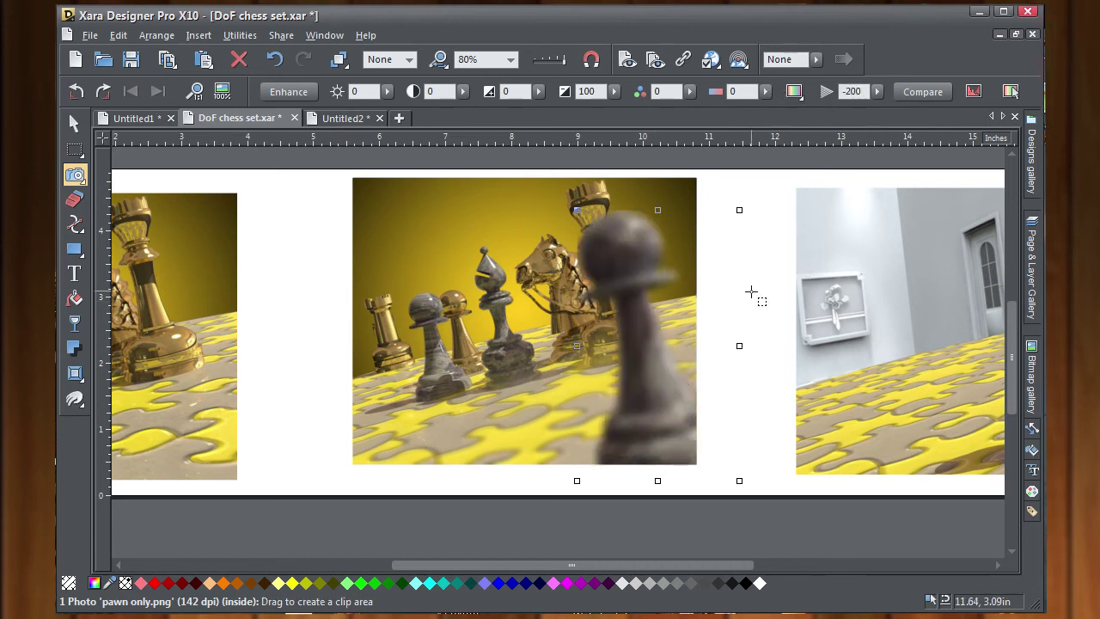
- Move the clipped composite slightly to the right
left_click(74, 122)
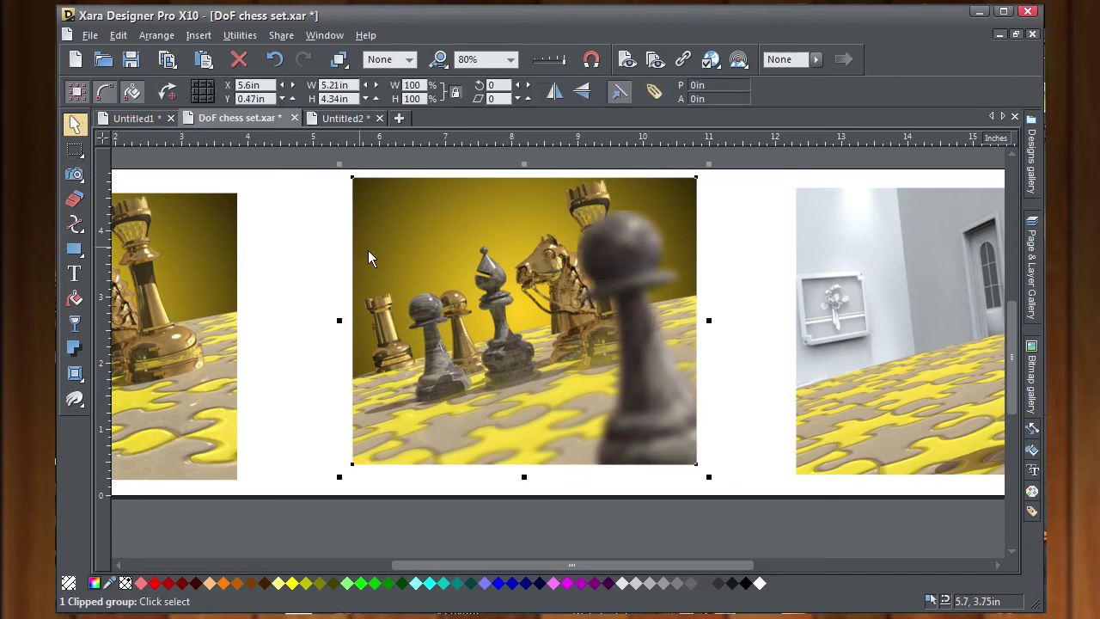
left_click(337, 237)
scroll(627, 322, "up", 2)
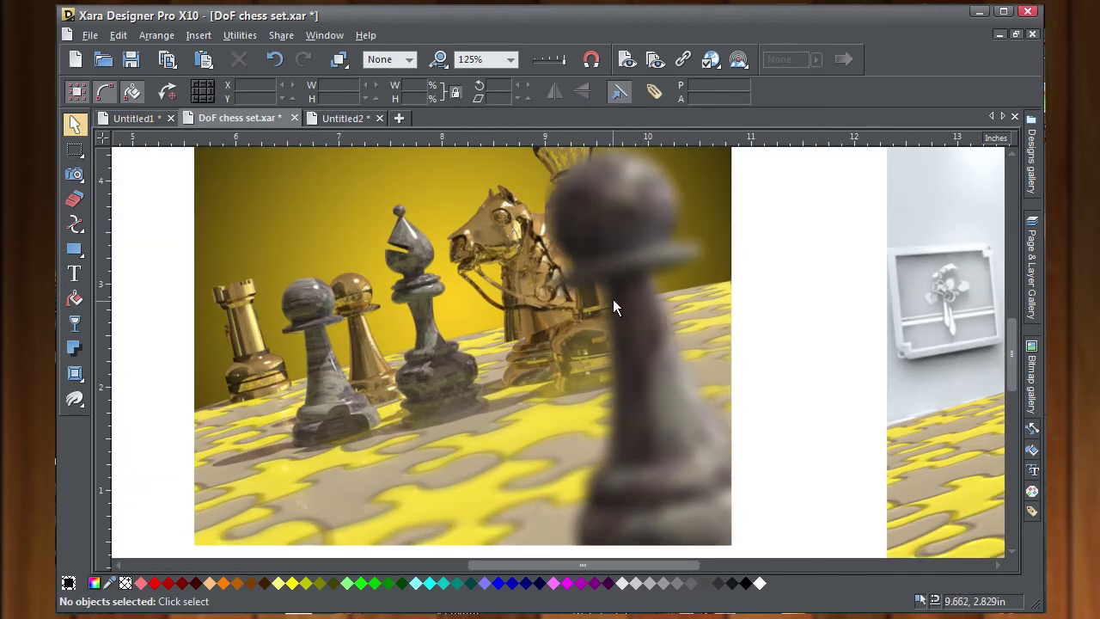
left_click_drag(613, 307, 659, 336)
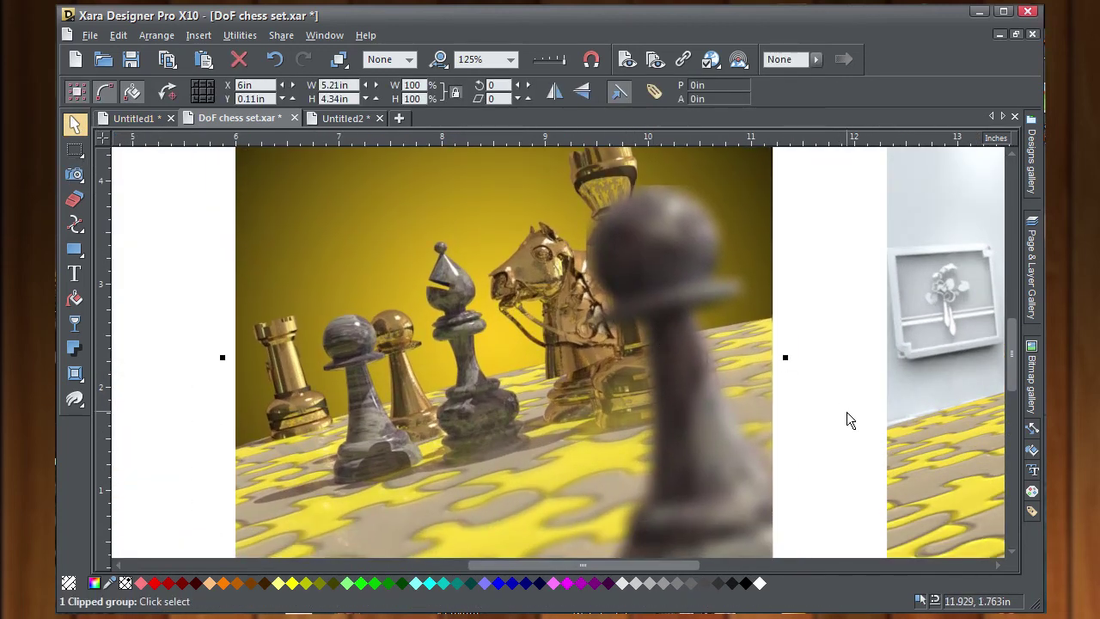
scroll(845, 409, "down", 1)
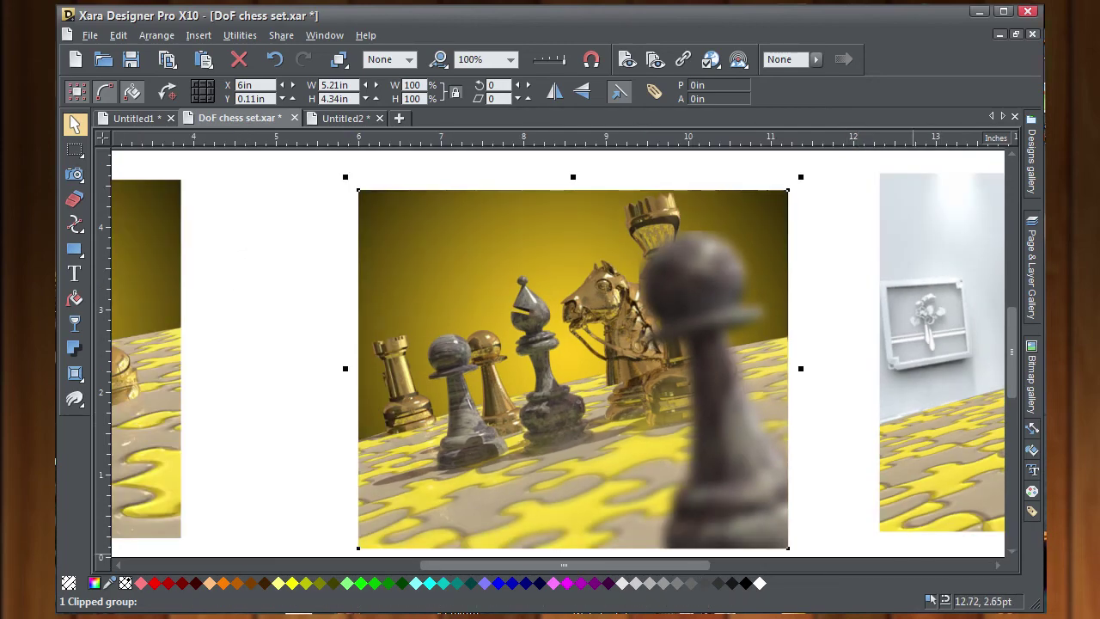